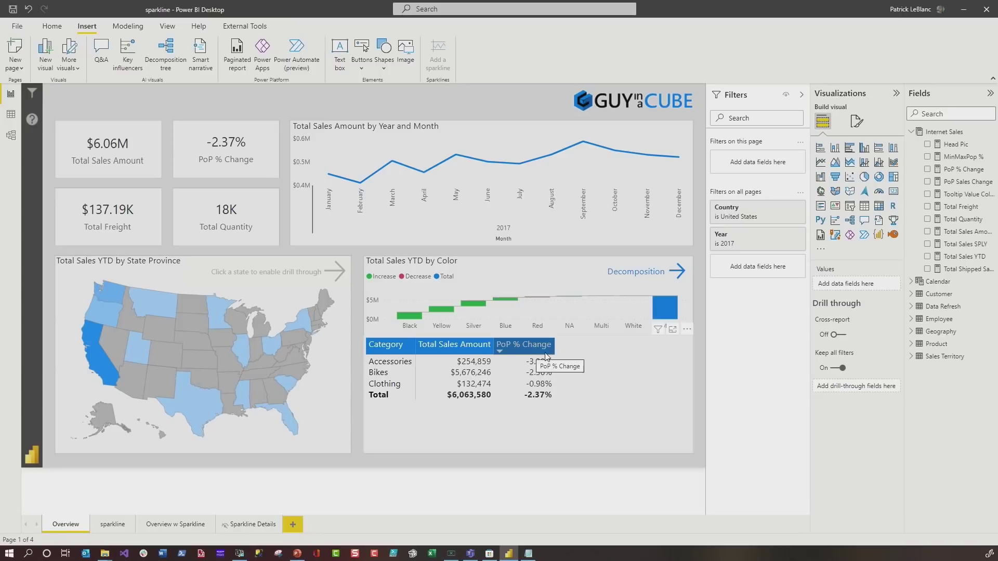
Step: Select the category matrix and expand the Calendar table in the Fields pane
left_click(395, 384)
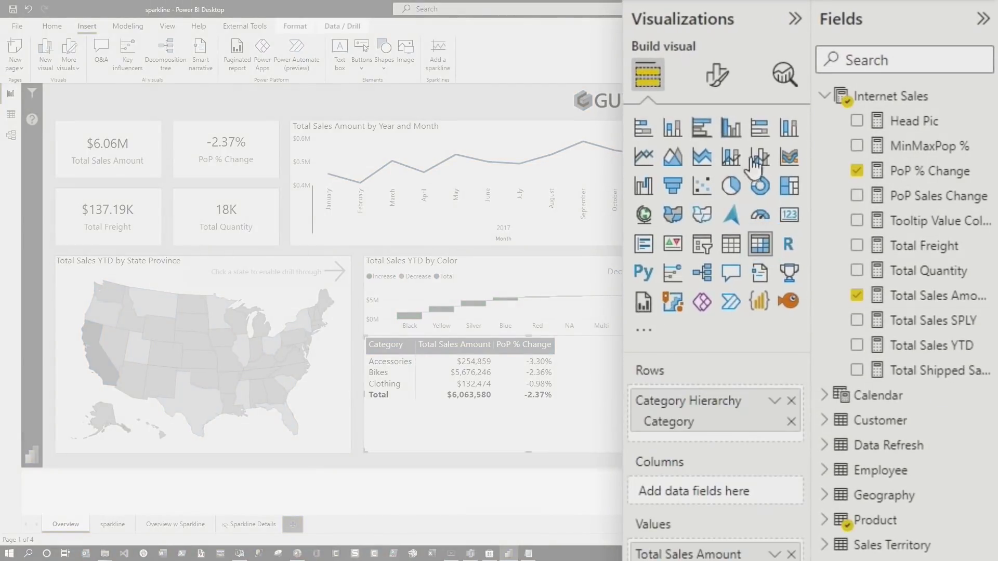
left_click(821, 397)
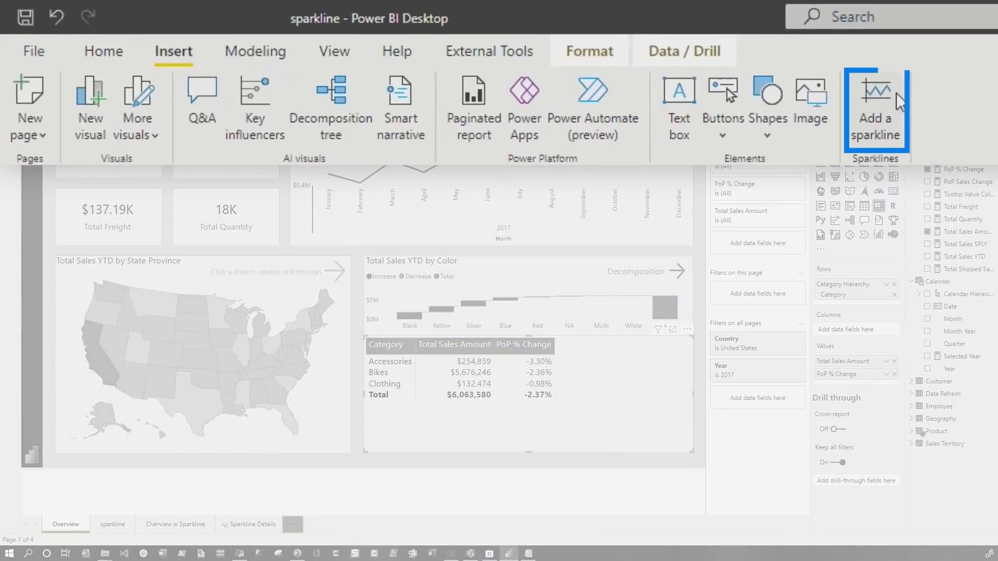
Step: Add a sparkline column to the matrix plotting PoP % Change over Month
left_click(475, 60)
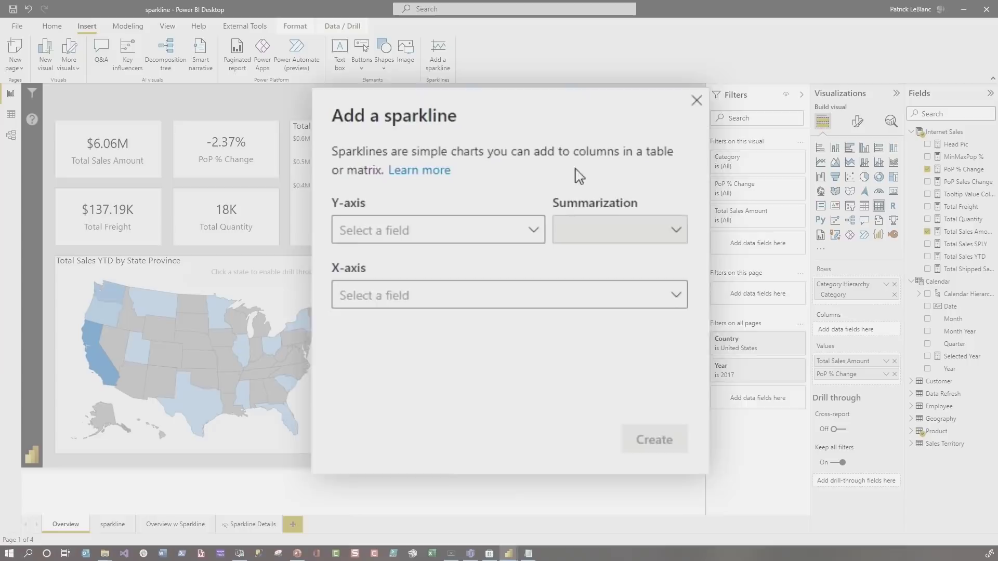
left_click(541, 238)
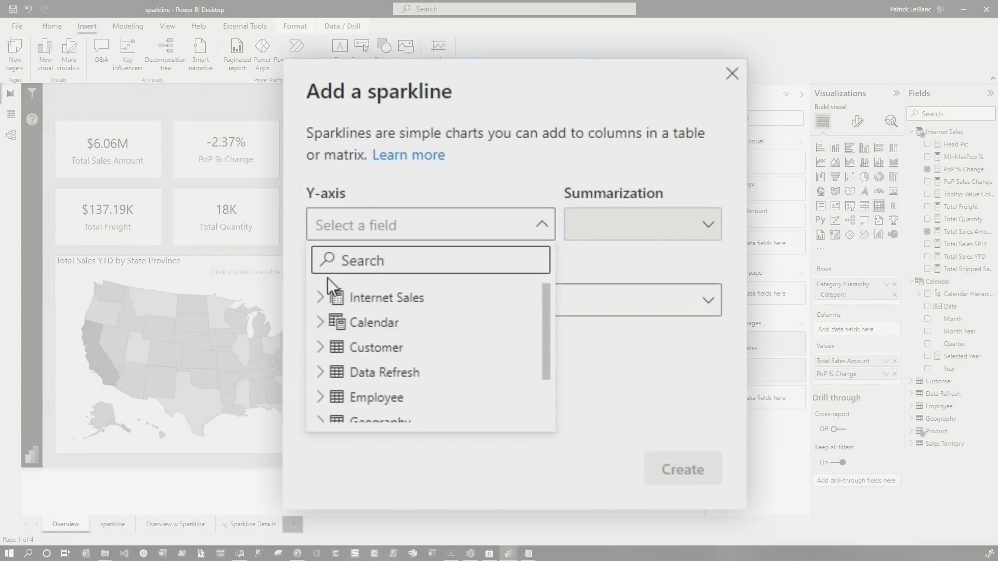
type("pop")
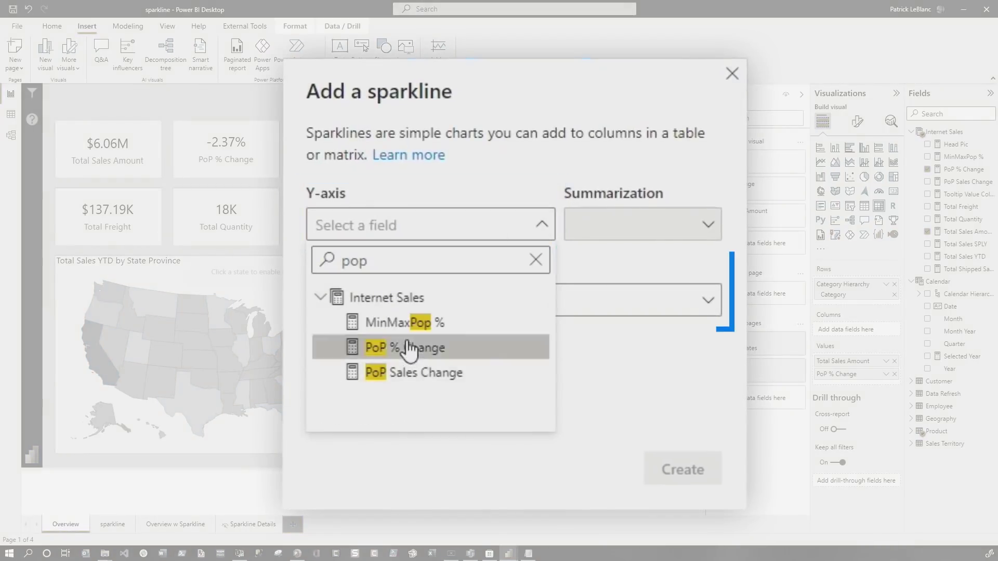
left_click(374, 347)
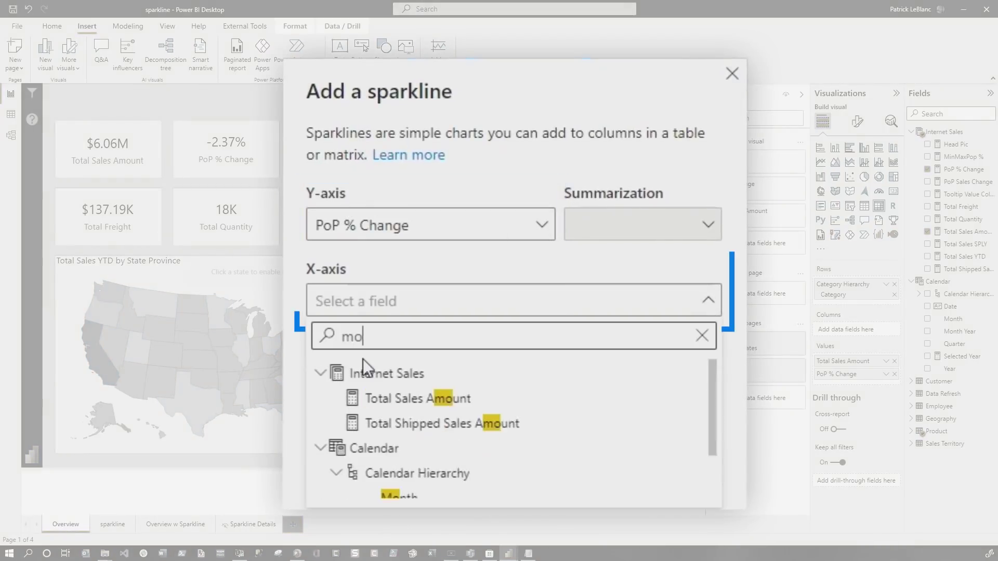
type("n")
left_click(405, 446)
left_click(681, 470)
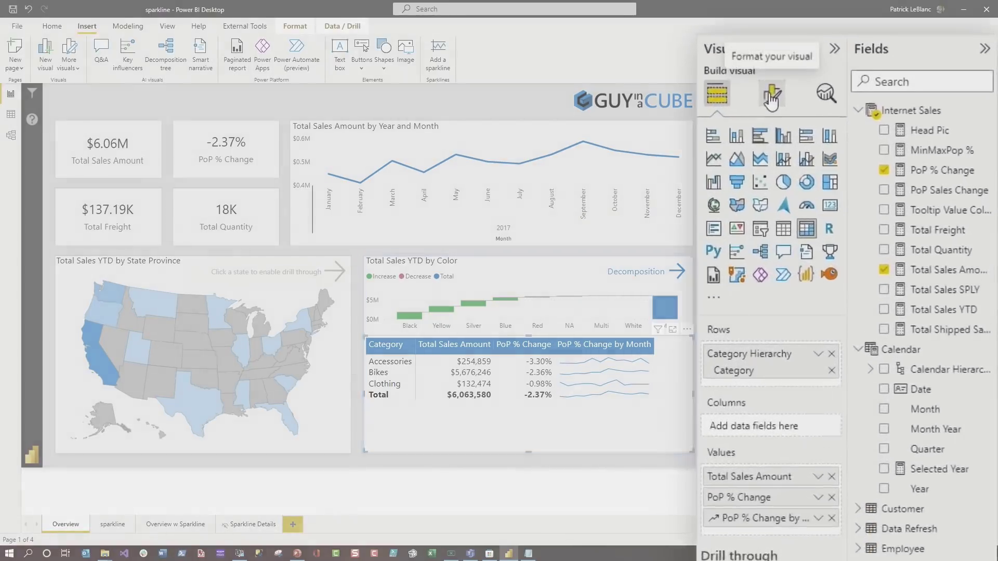
left_click(771, 96)
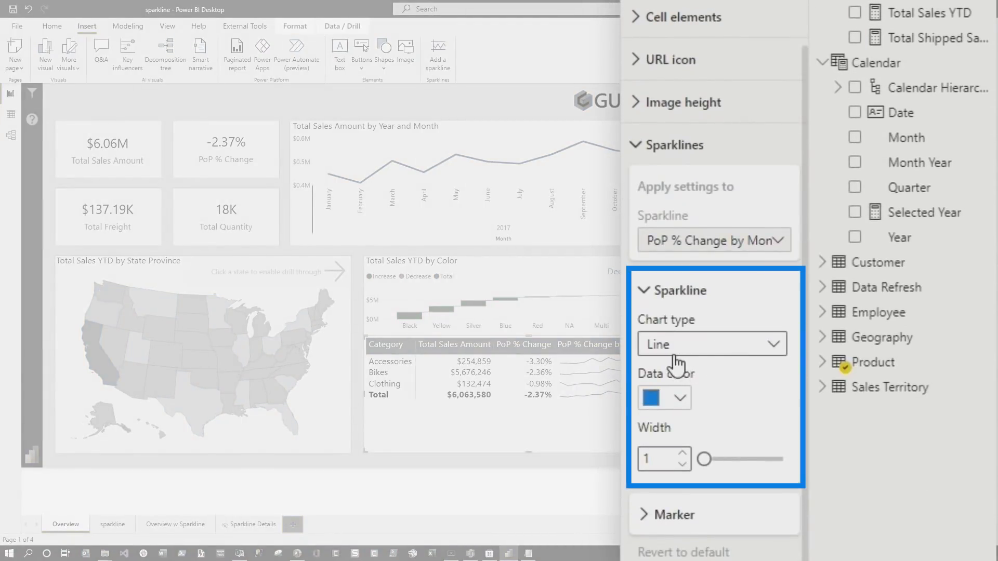
Step: Try column sparklines, then revert to blue line sparklines of width 2 and expand Marker options
left_click(700, 342)
left_click(691, 367)
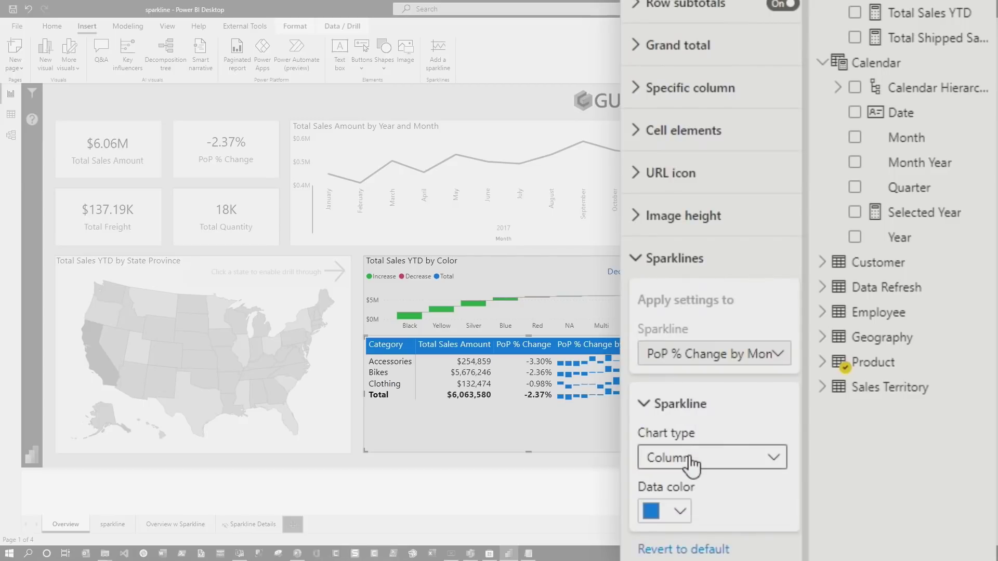
left_click(691, 458)
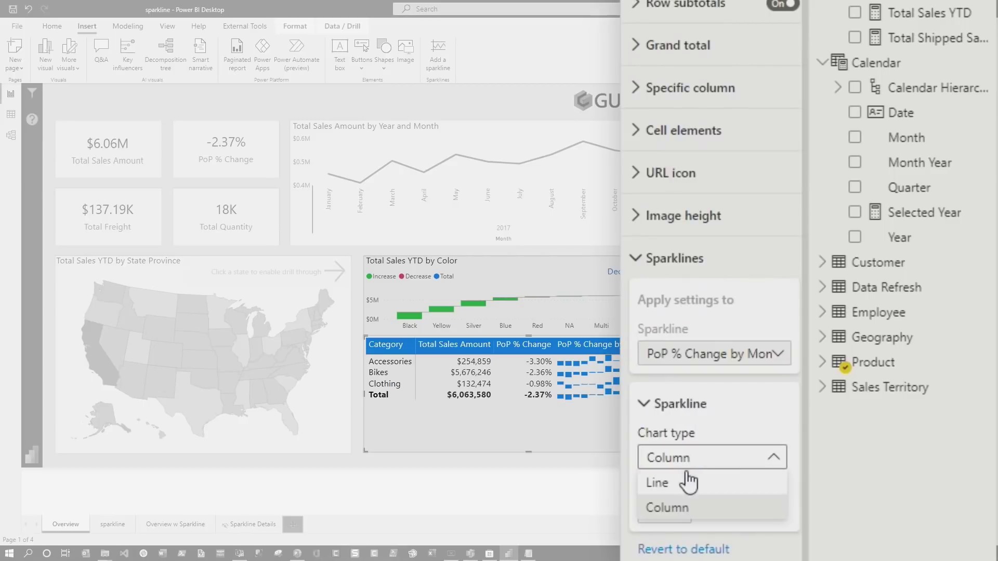
left_click(685, 485)
left_click(679, 397)
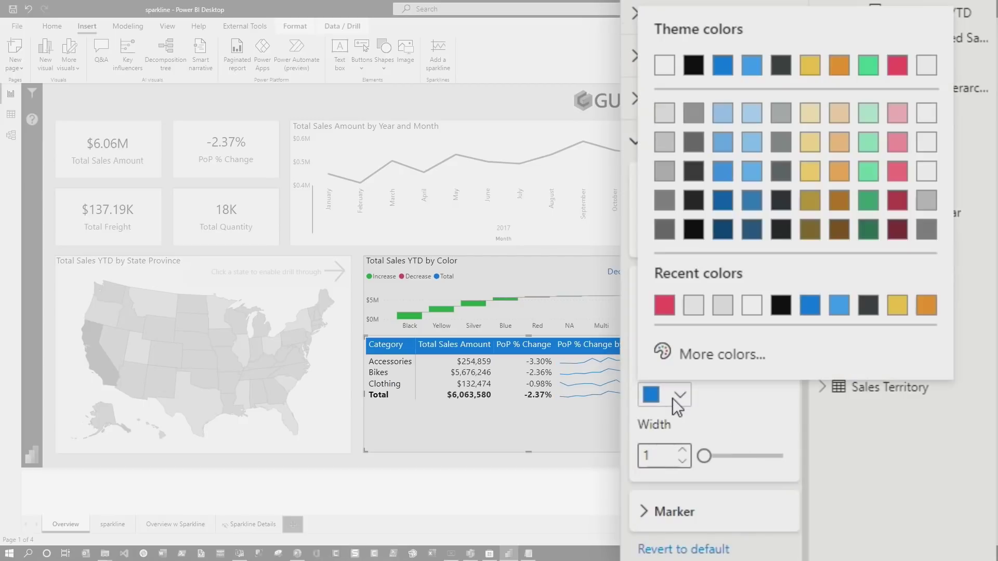
left_click(784, 416)
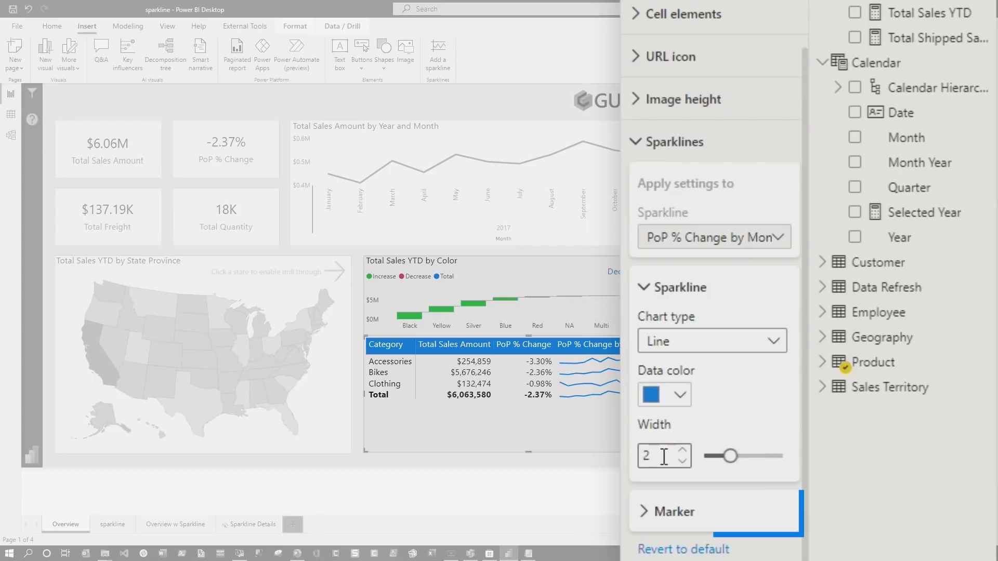
left_click(660, 515)
scroll(697, 416, "down", 5)
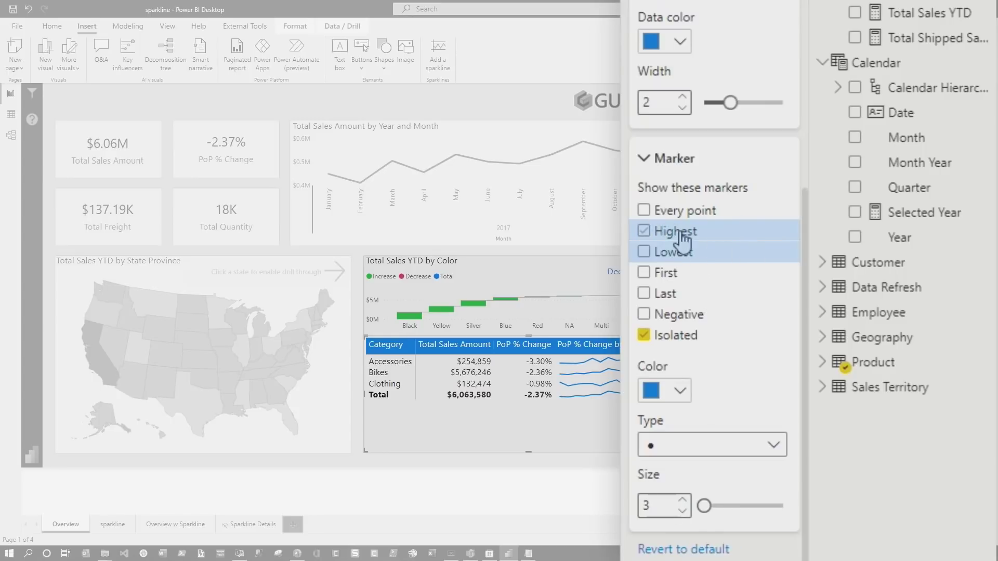
Step: Also mark each sparkline's lowest point, using red circle markers of size 4
left_click(657, 261)
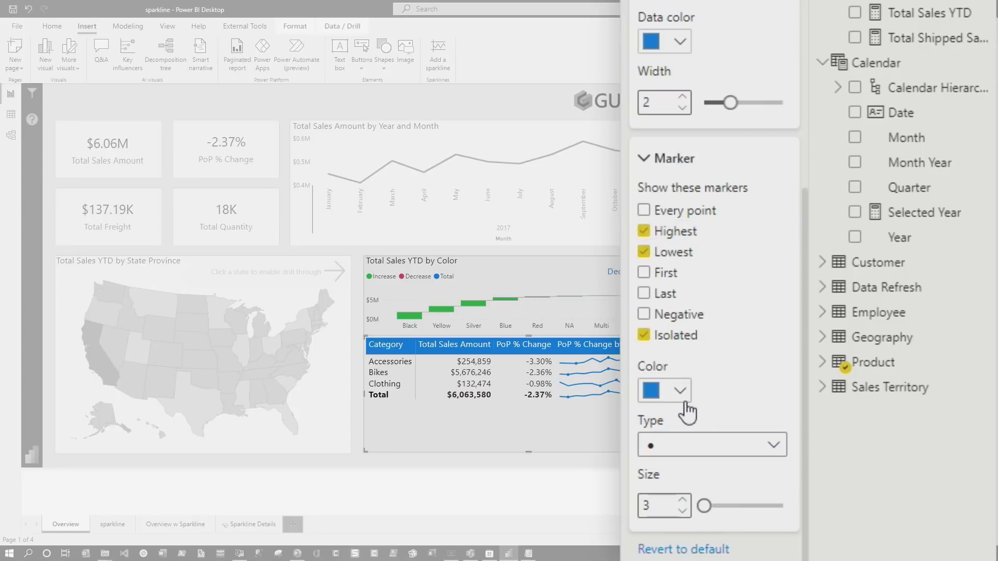
left_click(679, 394)
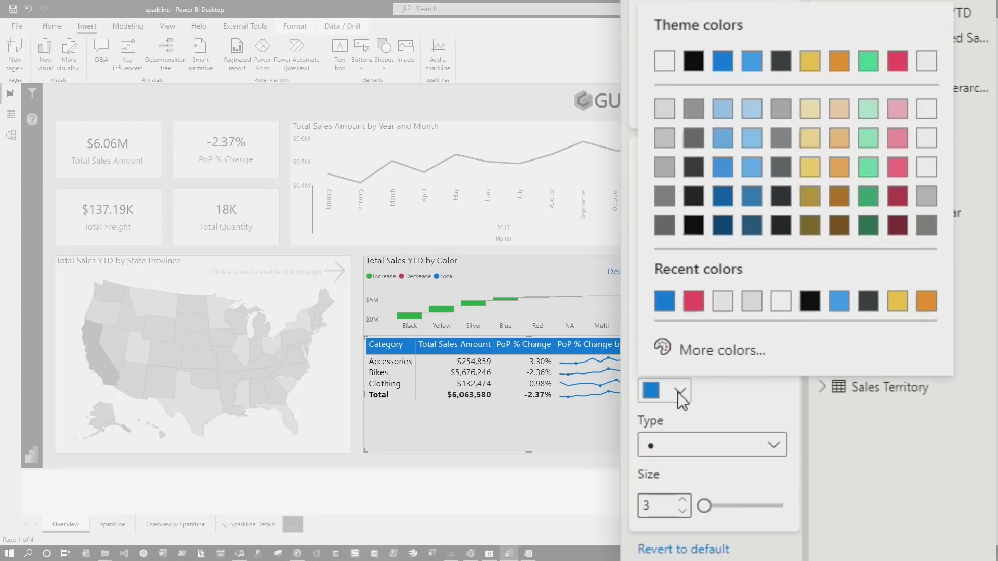
left_click(694, 300)
left_click(712, 446)
left_click(712, 444)
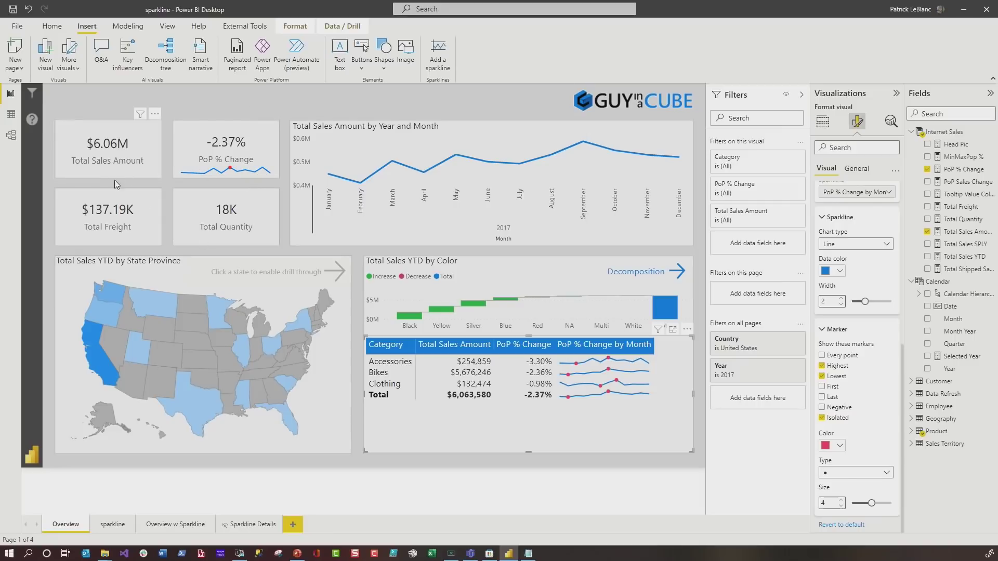
Step: On the sparkline page, add a table visual containing PoP % Change
left_click(113, 525)
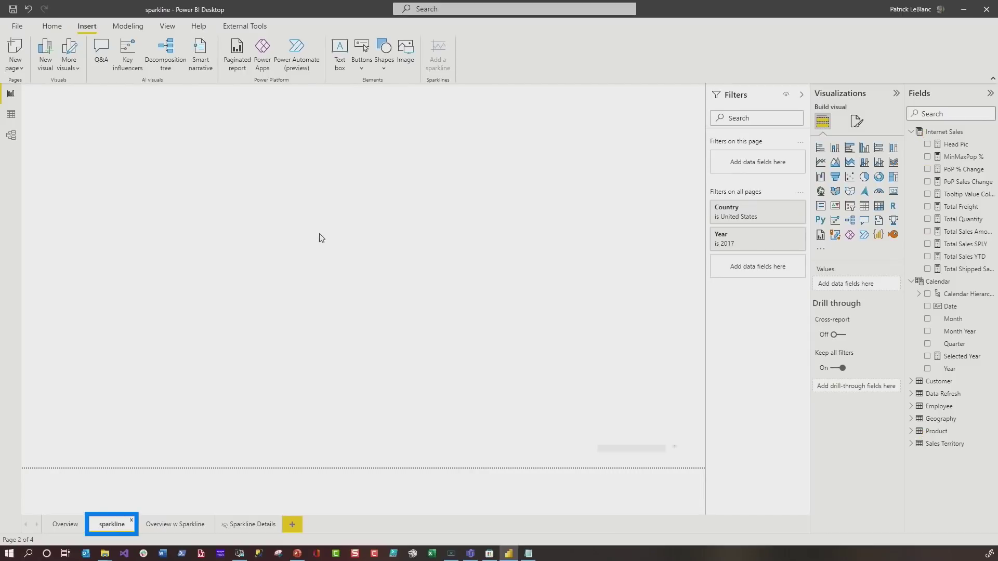
left_click(864, 205)
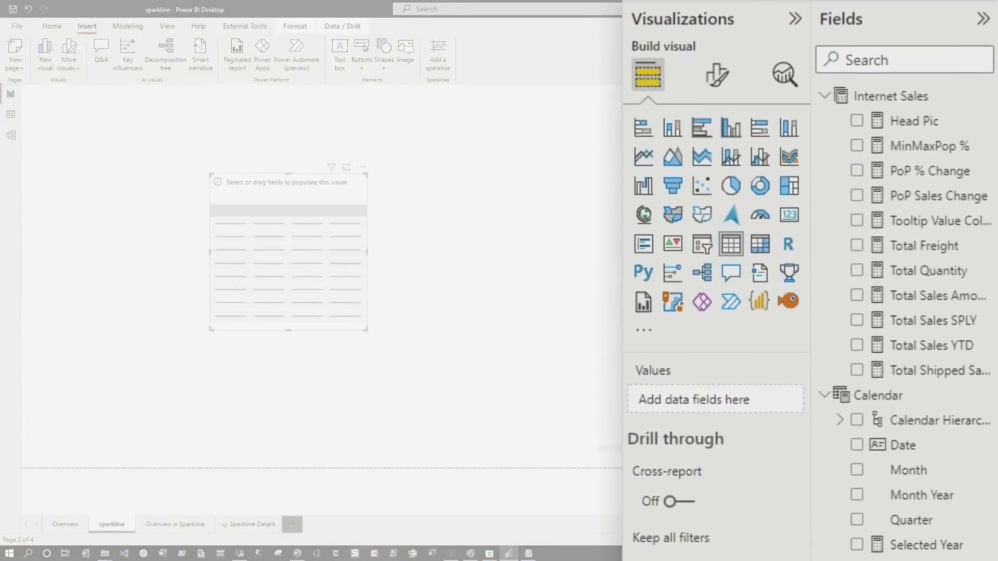
left_click_drag(920, 183, 727, 410)
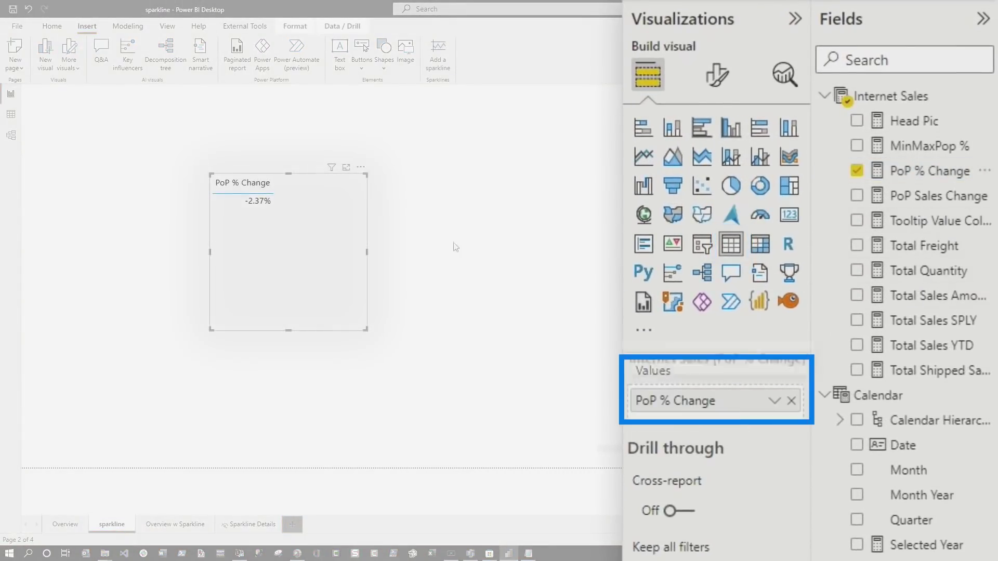
left_click(774, 399)
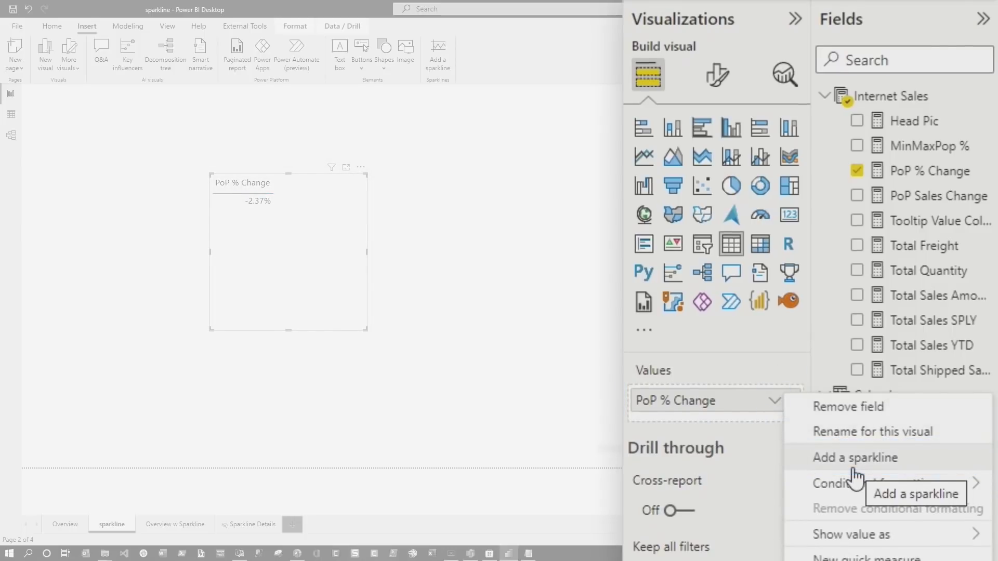
Step: Add a PoP % Change sparkline with Month as its X-axis to the table
left_click(926, 315)
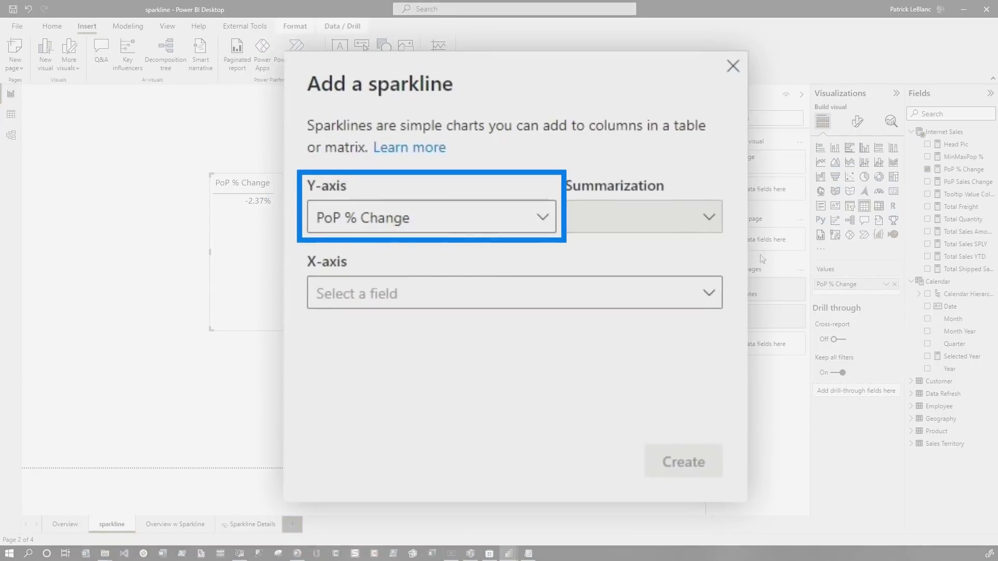
left_click(534, 301)
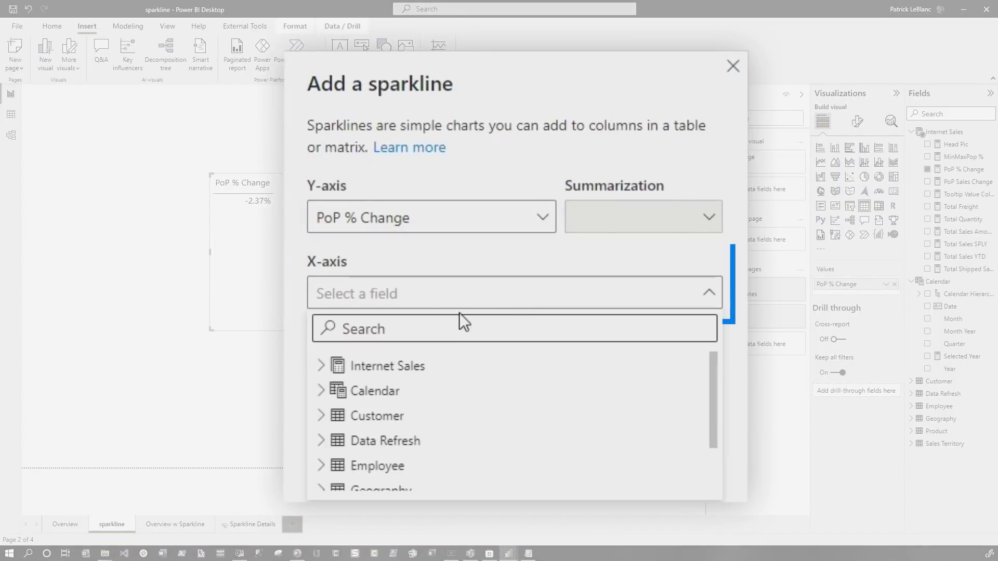
type("mongh")
key("BackSpace")
key("BackSpace")
type("th")
left_click(399, 416)
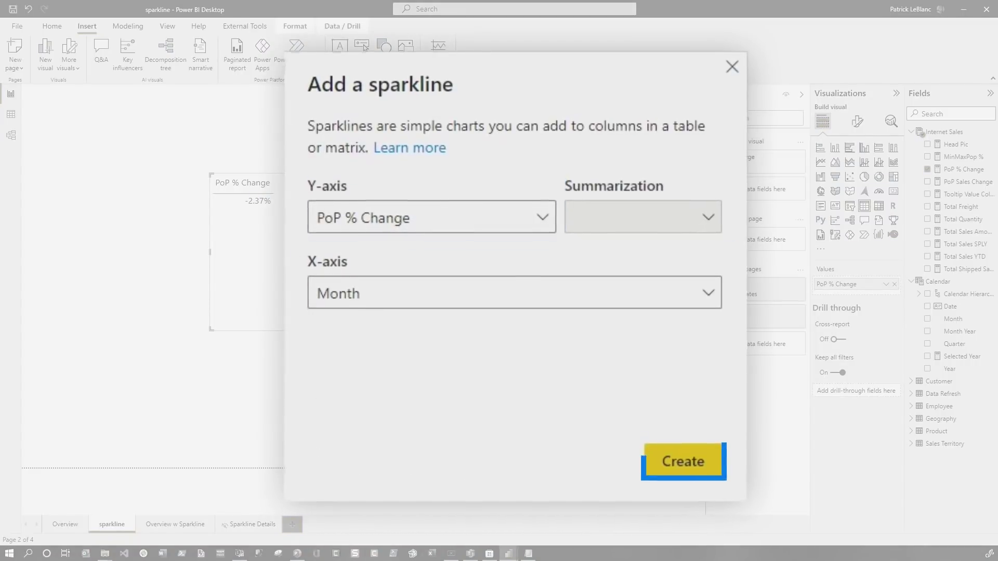
left_click(595, 373)
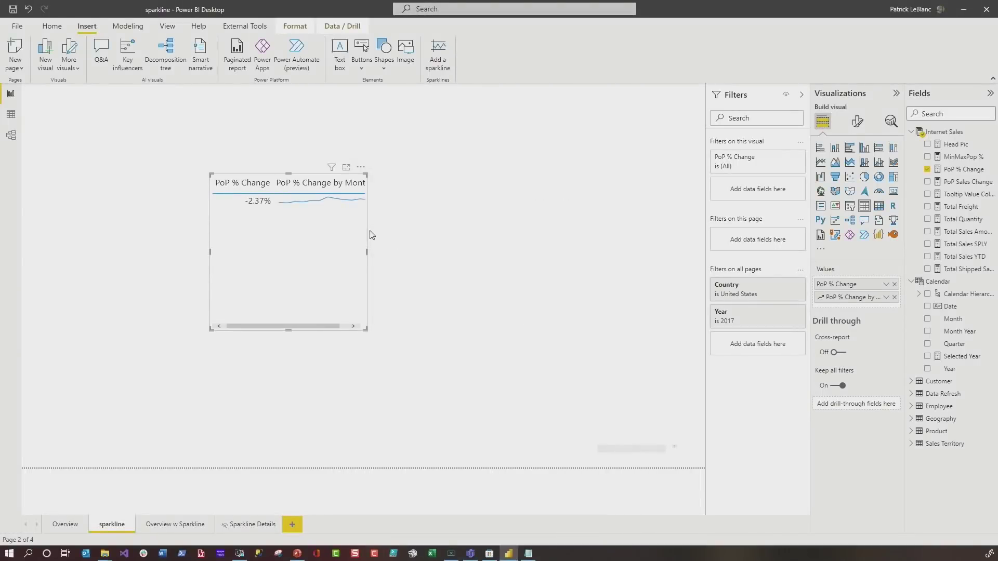
Step: Widen the table and remove the plain PoP % Change value column, leaving only the sparkline
left_click_drag(363, 327, 430, 338)
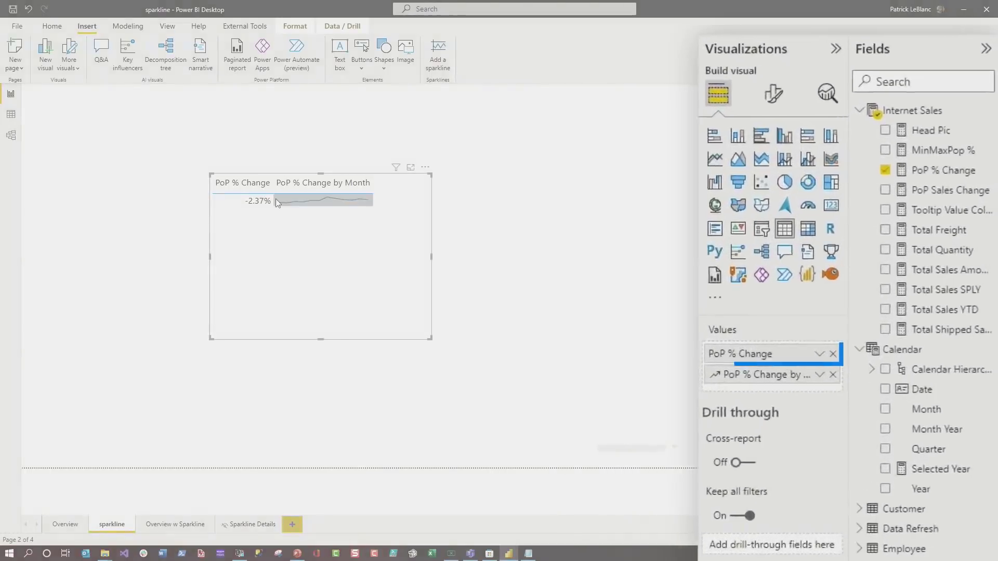
left_click(791, 401)
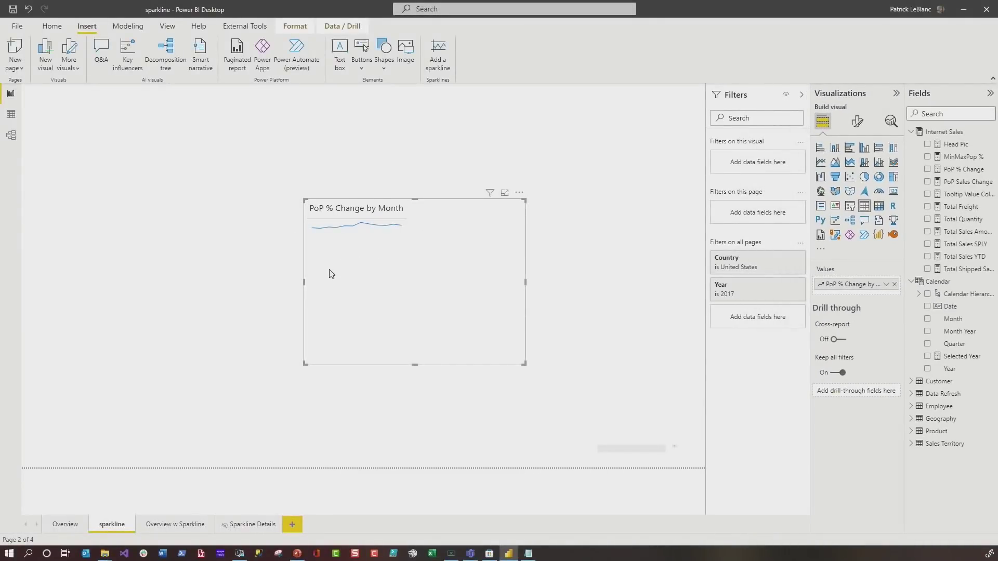
left_click(858, 121)
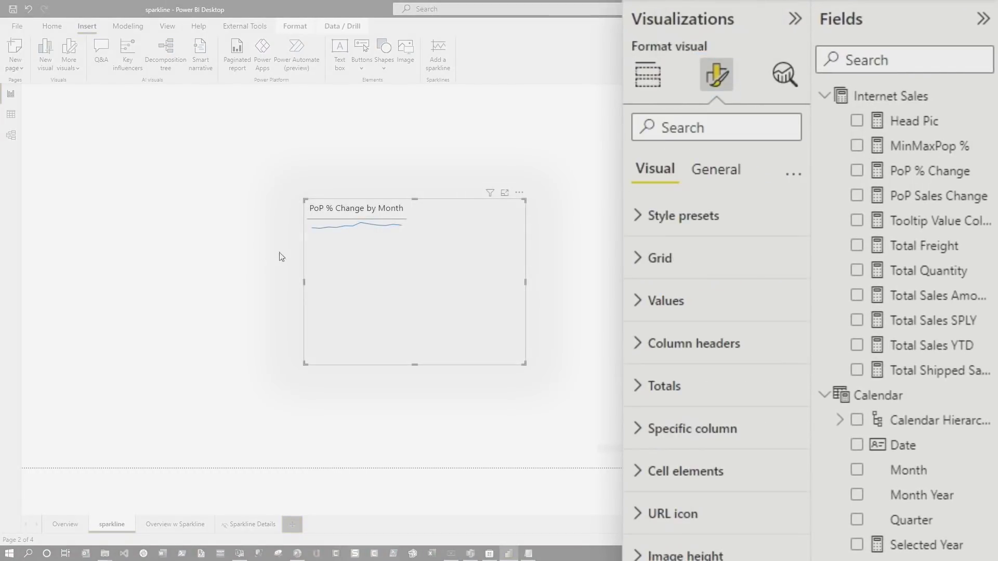
Step: Set the table's grid border colour to light grey #F2F2F2
left_click(647, 260)
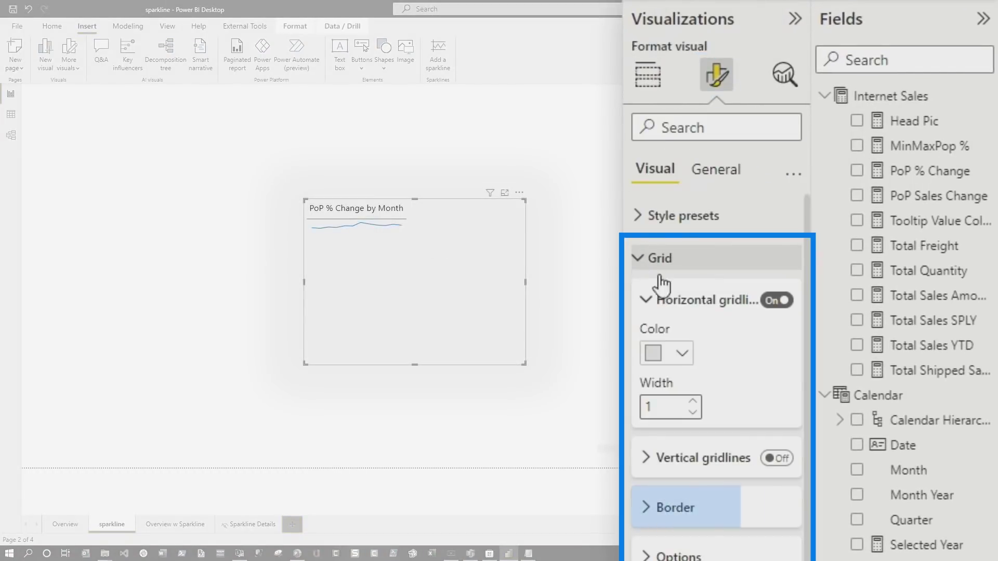
scroll(722, 385, "down", 3)
left_click(664, 383)
left_click(685, 426)
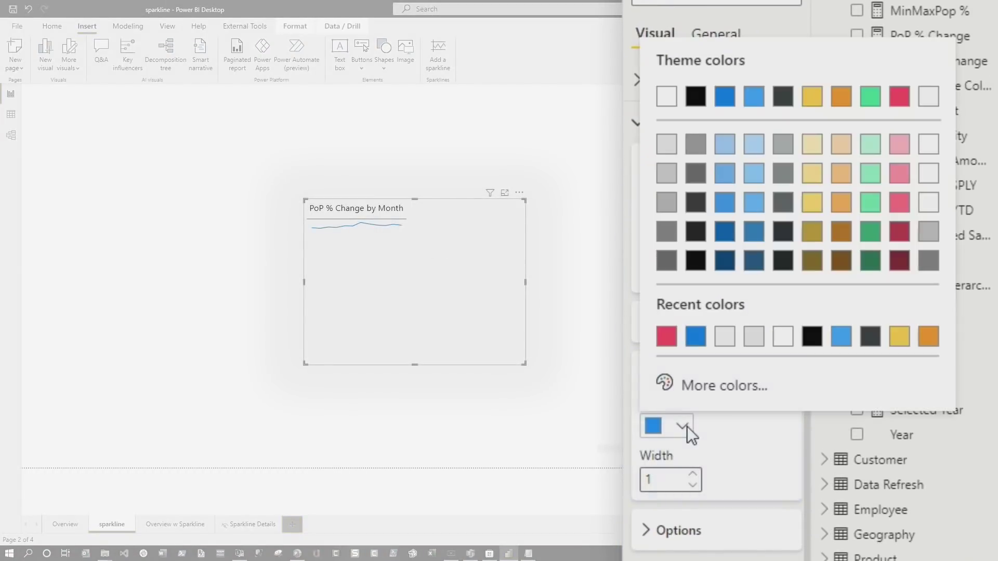
left_click(730, 337)
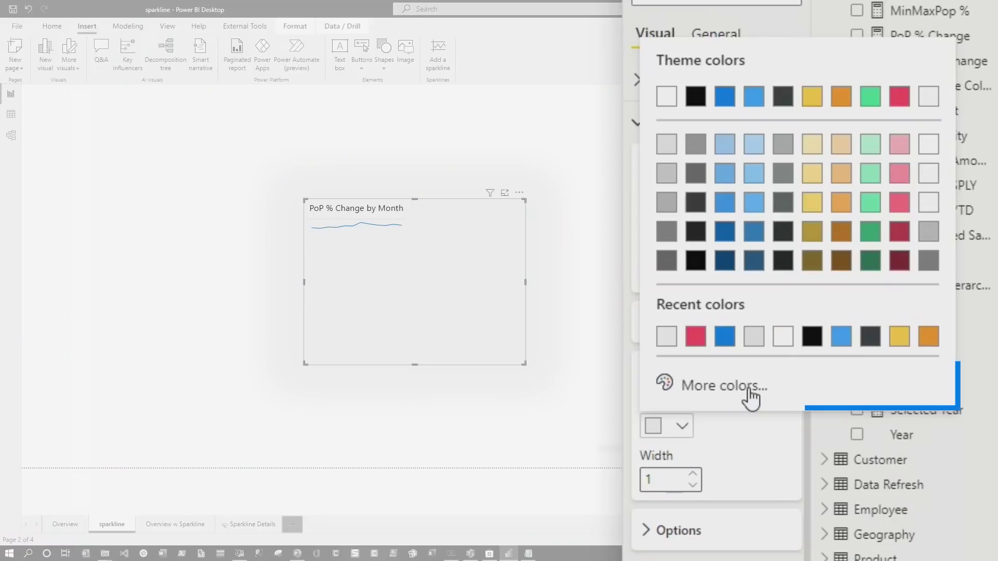
left_click(747, 390)
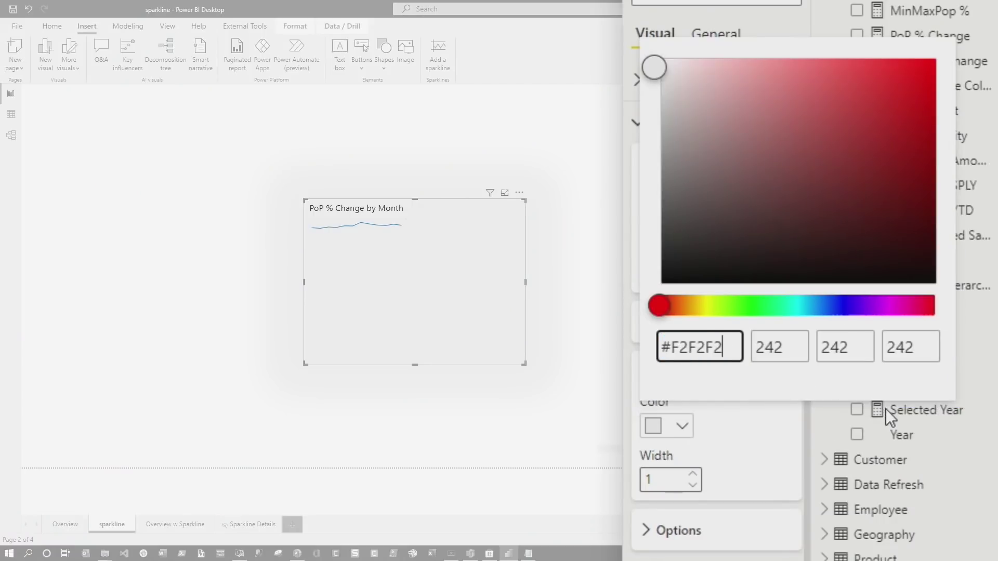
left_click(777, 439)
left_click(640, 125)
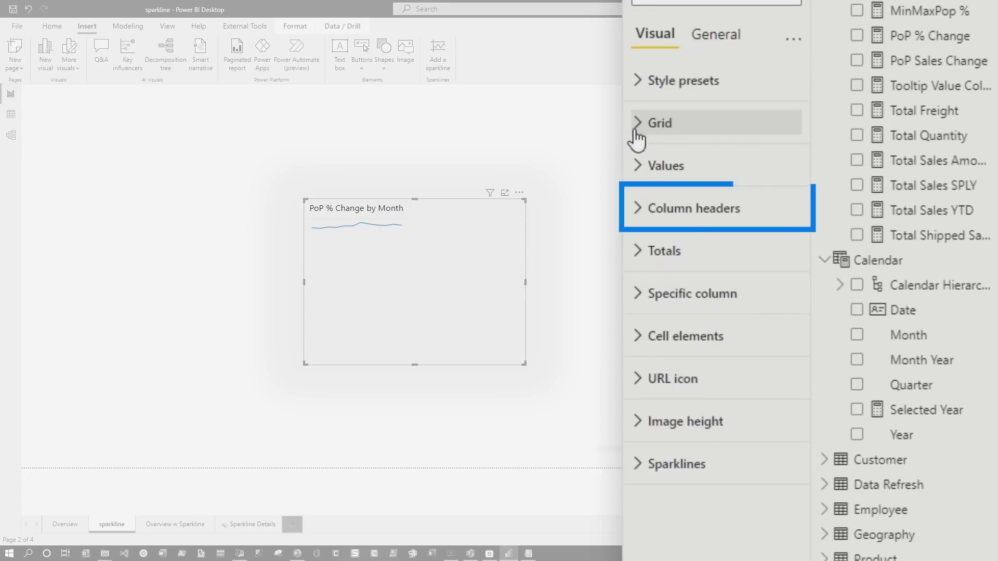
Step: Give the column headers light grey text and a grey background
left_click(646, 218)
left_click(681, 393)
left_click(694, 508)
left_click(675, 446)
left_click(663, 351)
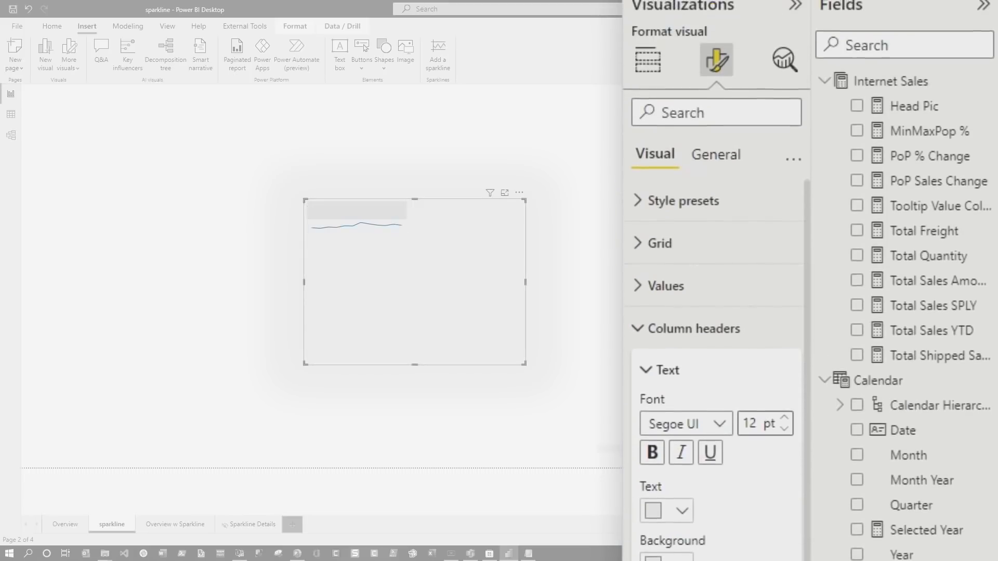
Step: Give the value rows a light grey background and shrink the visual around the sparkline
left_click(710, 125)
type("background")
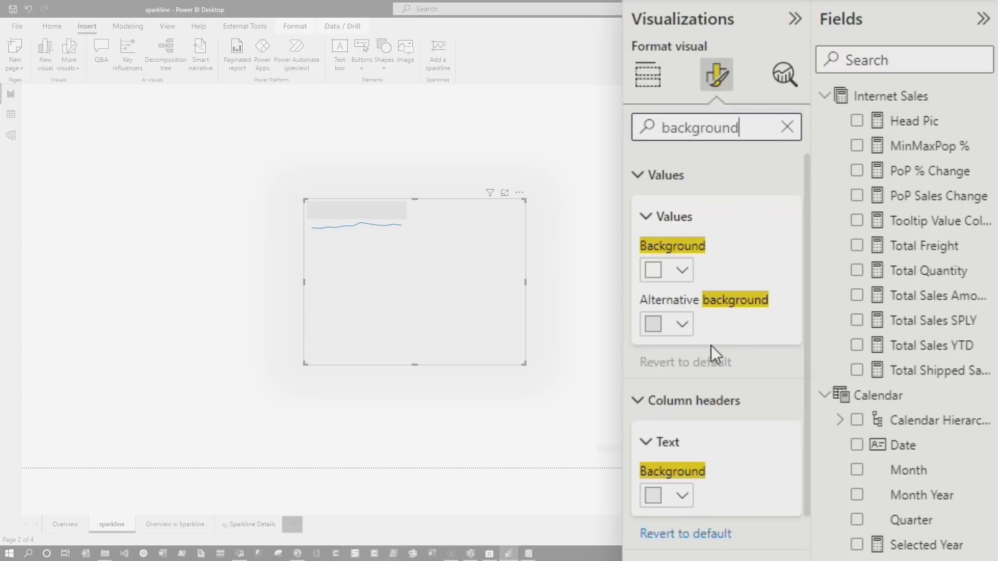
left_click(678, 272)
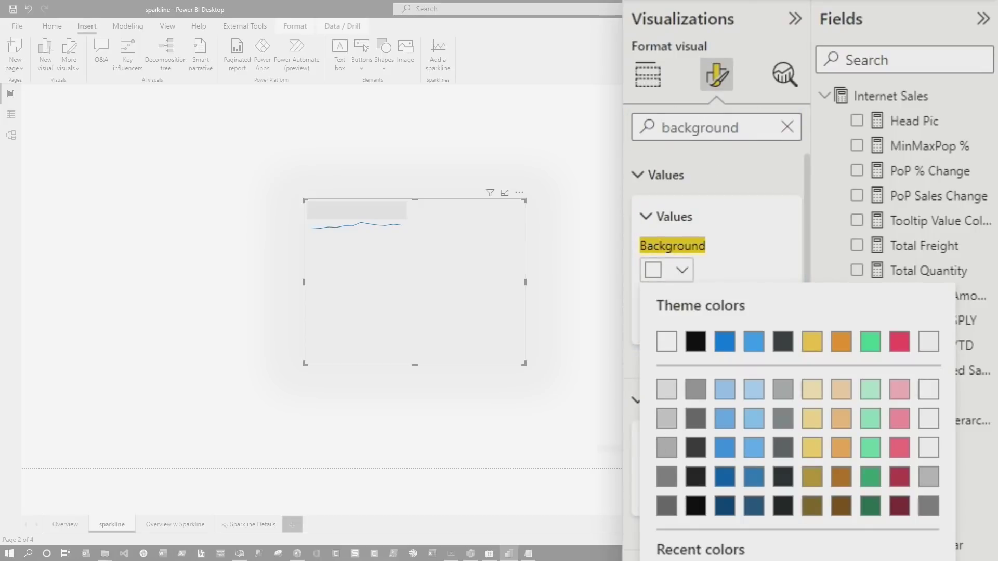
left_click(749, 444)
scroll(703, 539, "down", 10)
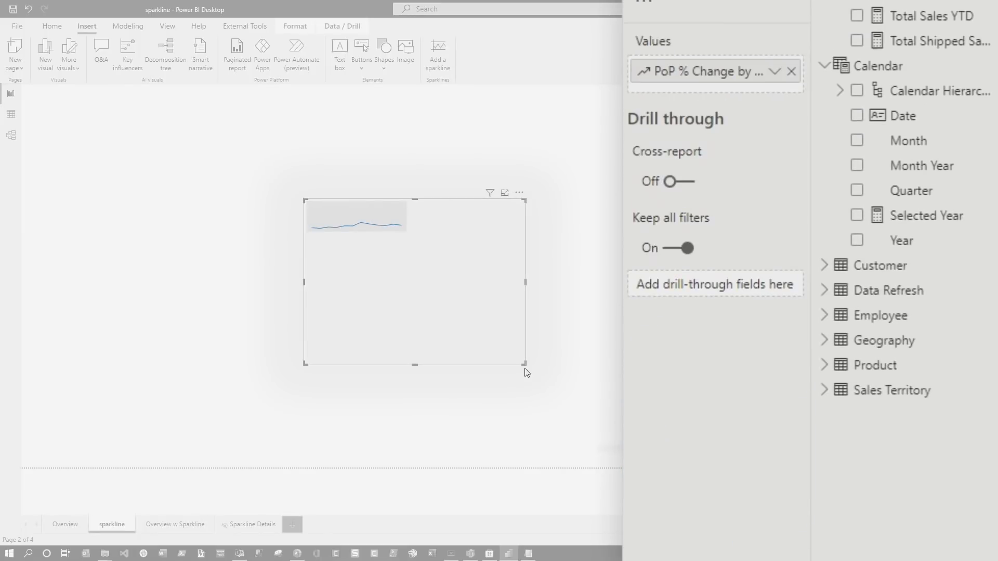
mouse_move(526, 372)
left_mouse_down()
mouse_move(412, 260)
mouse_move(414, 237)
left_mouse_up()
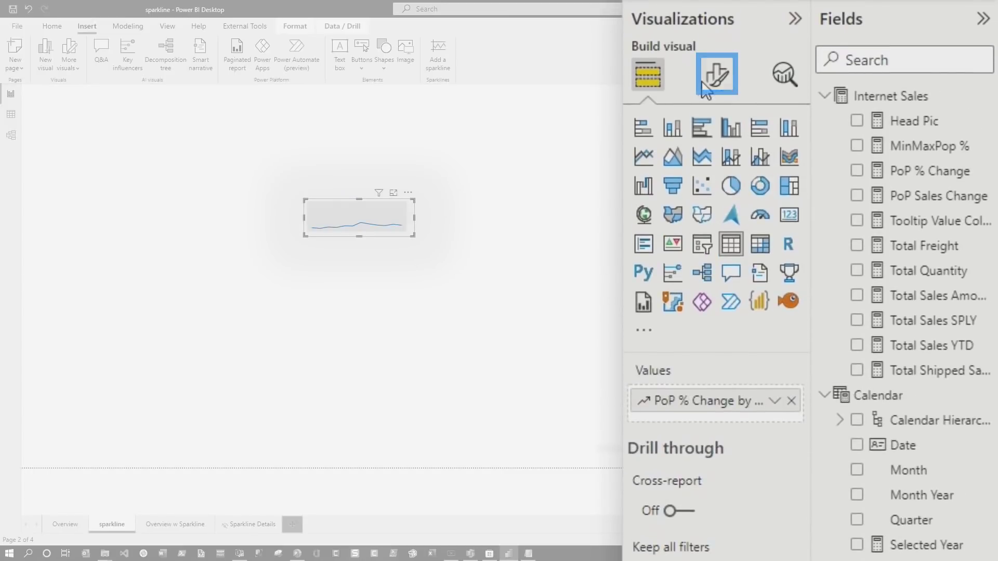
Step: Mark the sparkline's highest and lowest points with red markers
left_click(716, 78)
left_click(640, 543)
scroll(690, 468, "down", 10)
left_click(646, 234)
left_click(645, 255)
left_click(676, 390)
left_click(691, 316)
left_click(404, 167)
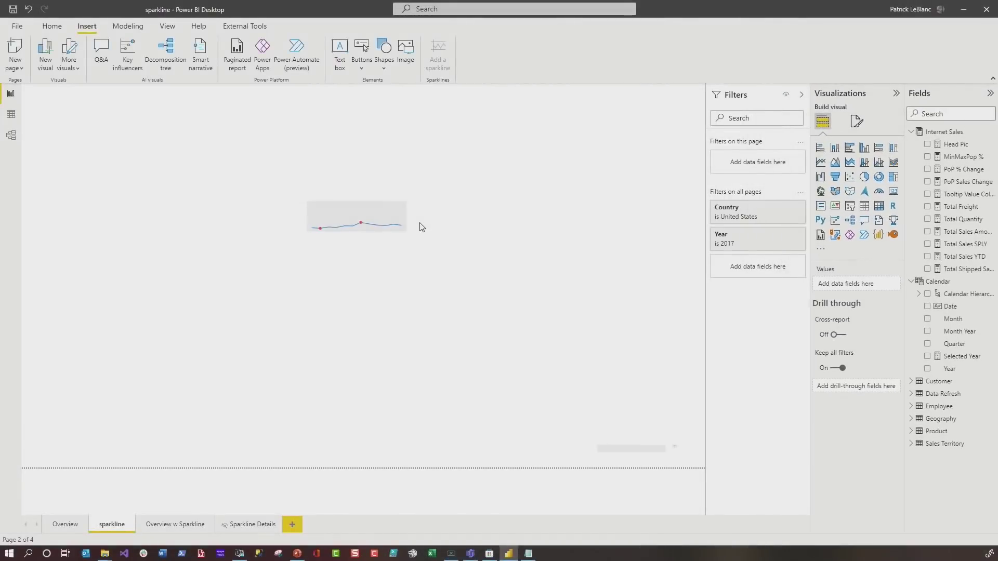
Step: Paste a copy of the sparkline onto the Overview page's PoP % Change card
left_click(411, 233)
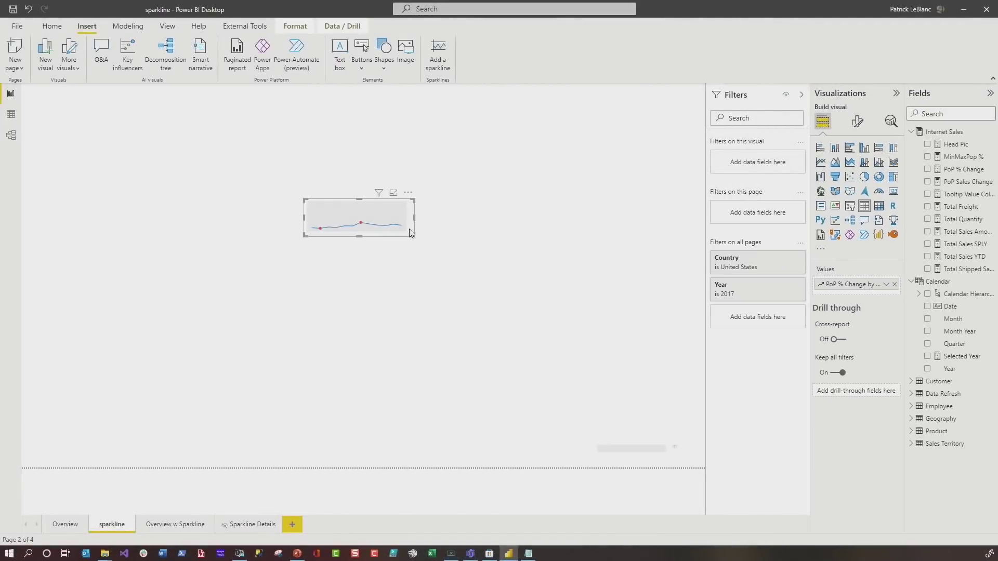
left_click(61, 526)
key("ctrl+v")
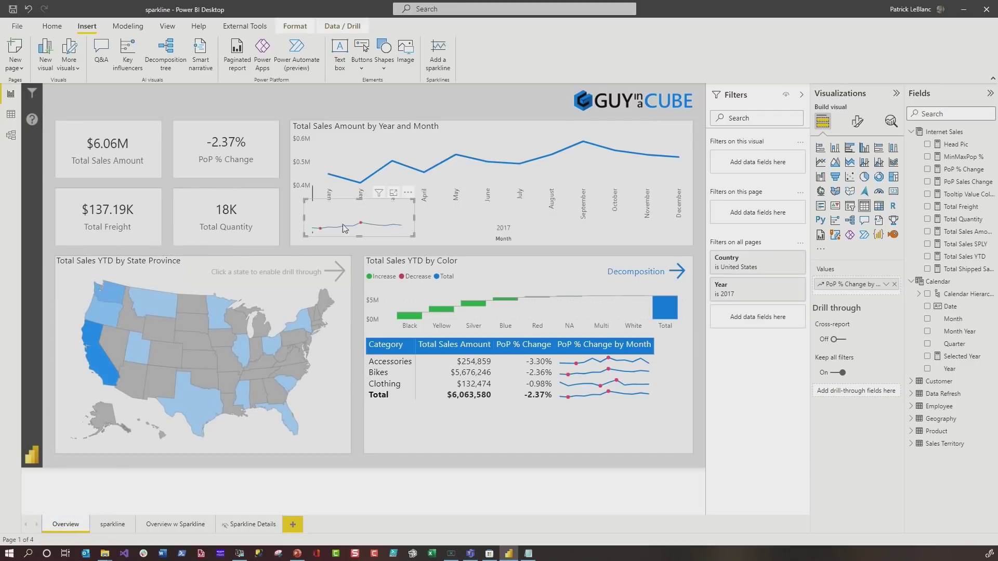
left_click_drag(408, 199, 281, 139)
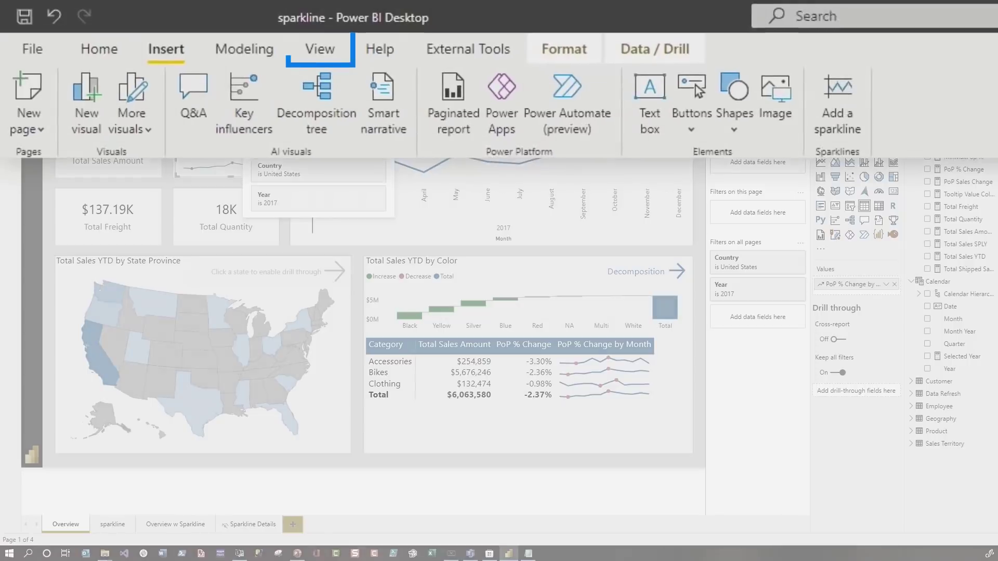
Step: In the Selection pane, move the sparkline table layer behind the other Overview visuals
left_click(167, 26)
left_click(909, 90)
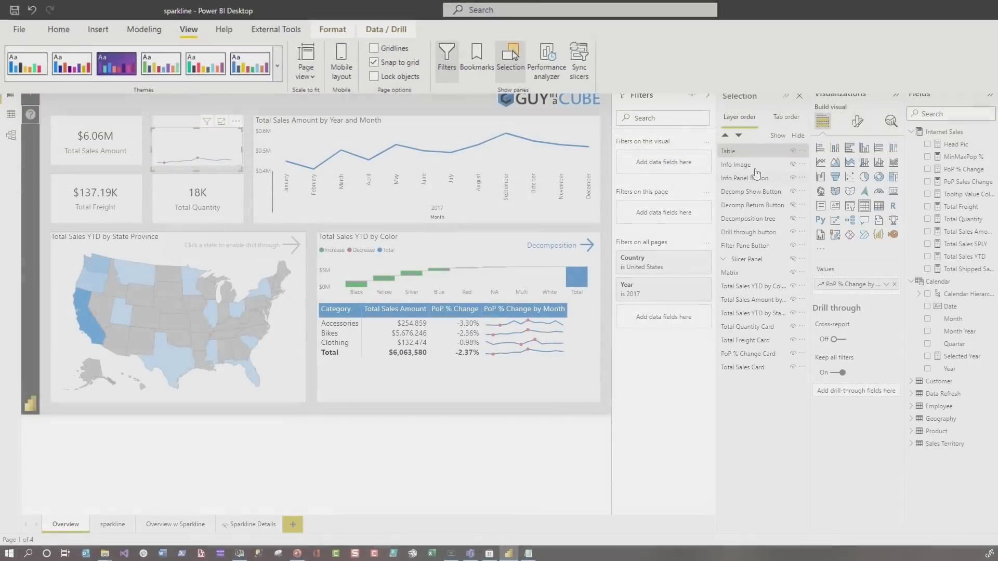
left_click_drag(752, 152, 730, 363)
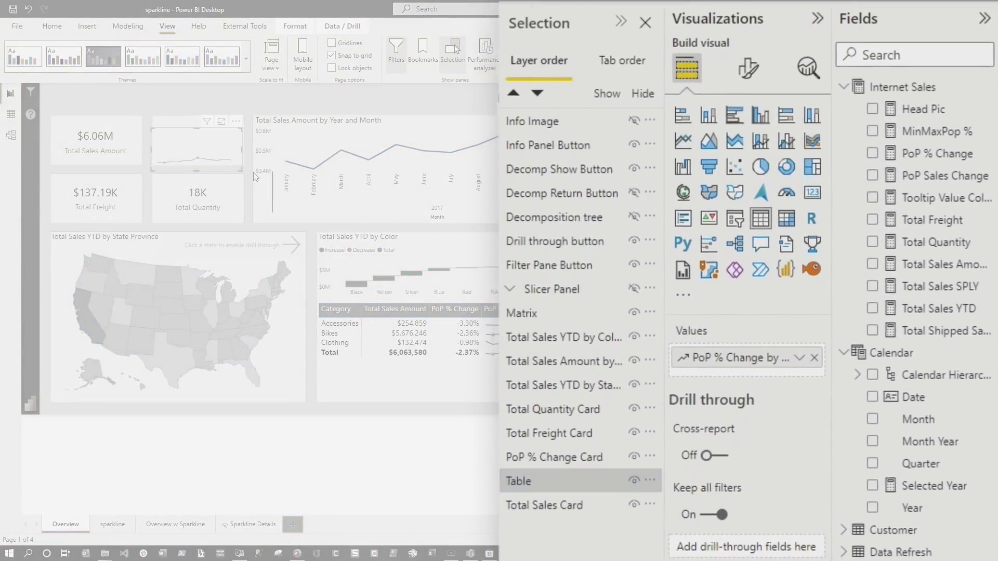
Step: Filter the Overview report to Year 2015
left_click(248, 170)
left_click(234, 156)
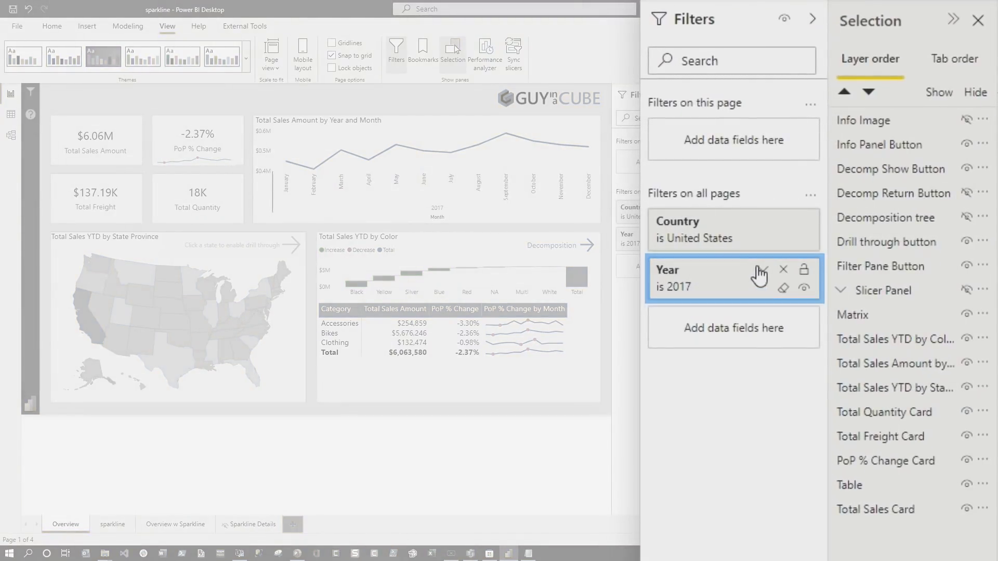
left_click(760, 270)
left_click(668, 451)
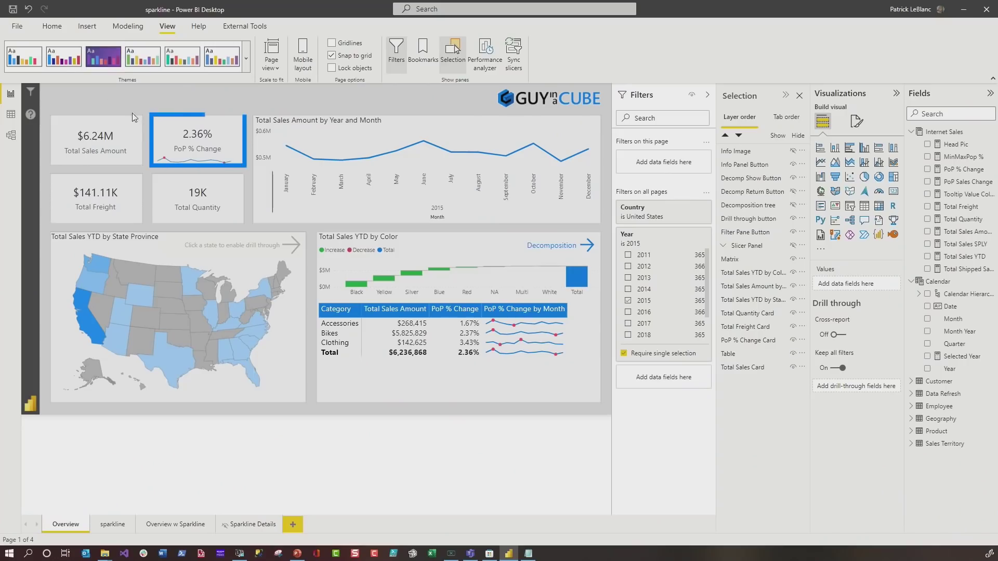
Step: Turn on the PoP % Change card's help tooltip reading 'Hover over value to see sparkline details.'
left_click(163, 120)
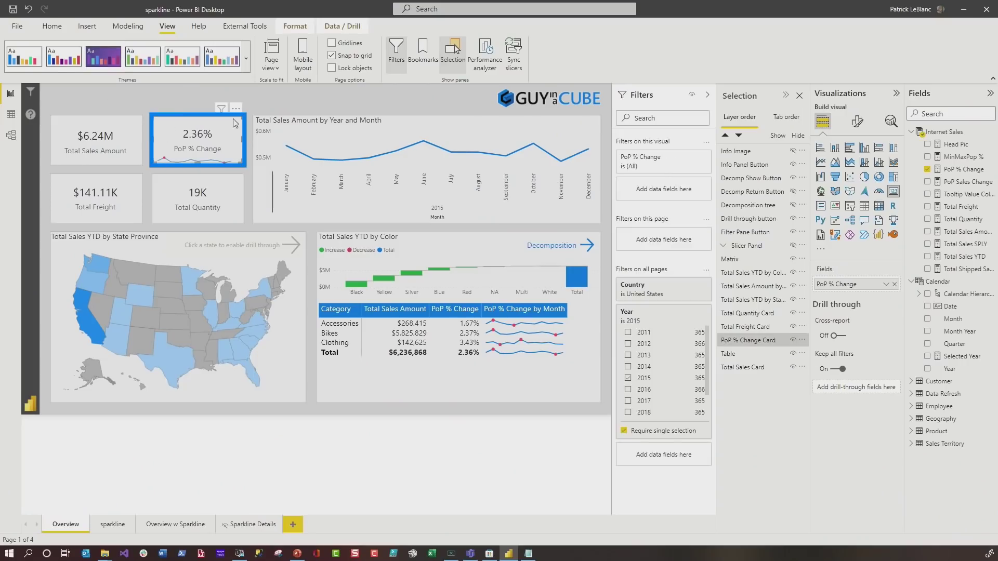
left_click(799, 95)
left_click(759, 75)
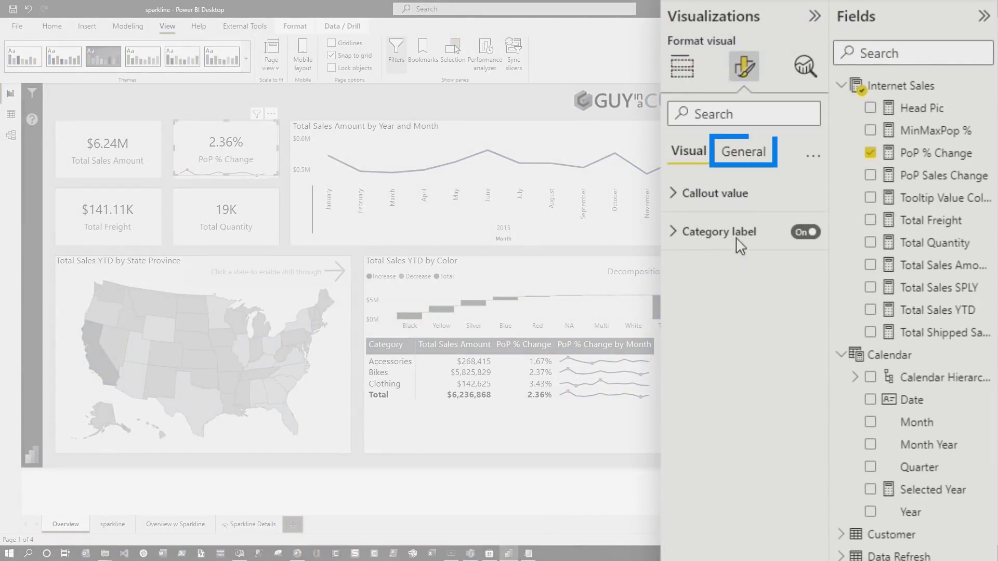
left_click(743, 151)
left_click(715, 308)
scroll(715, 363, "down", 5)
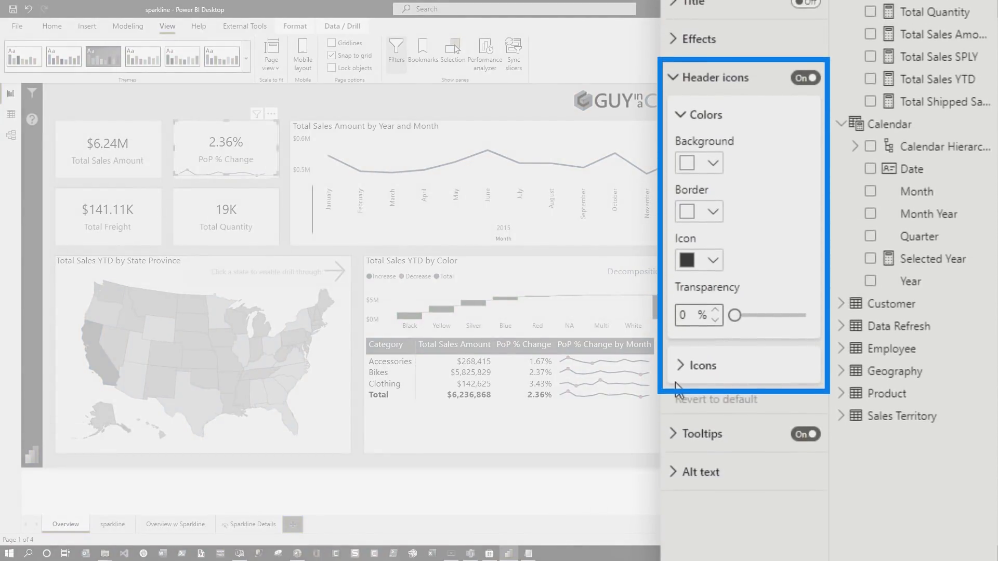
left_click(697, 364)
scroll(697, 363, "down", 5)
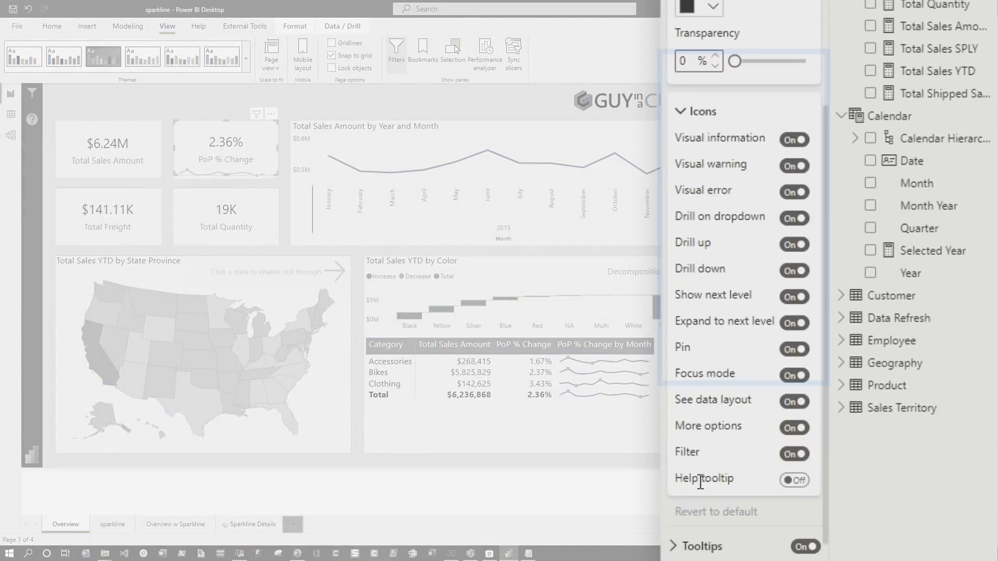
left_click(795, 481)
scroll(797, 483, "down", 3)
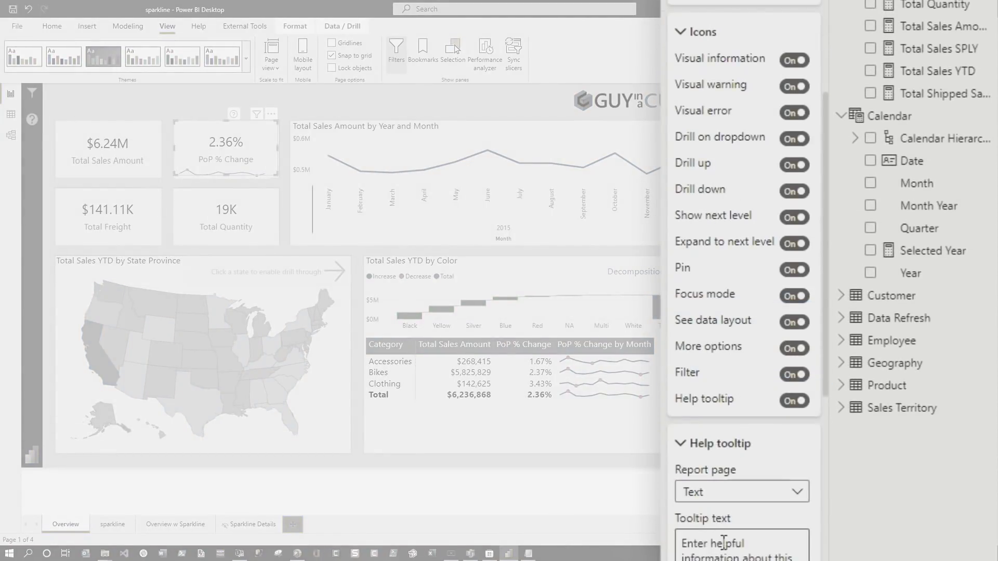
scroll(724, 541, "down", 3)
left_click(706, 416)
type("Hov")
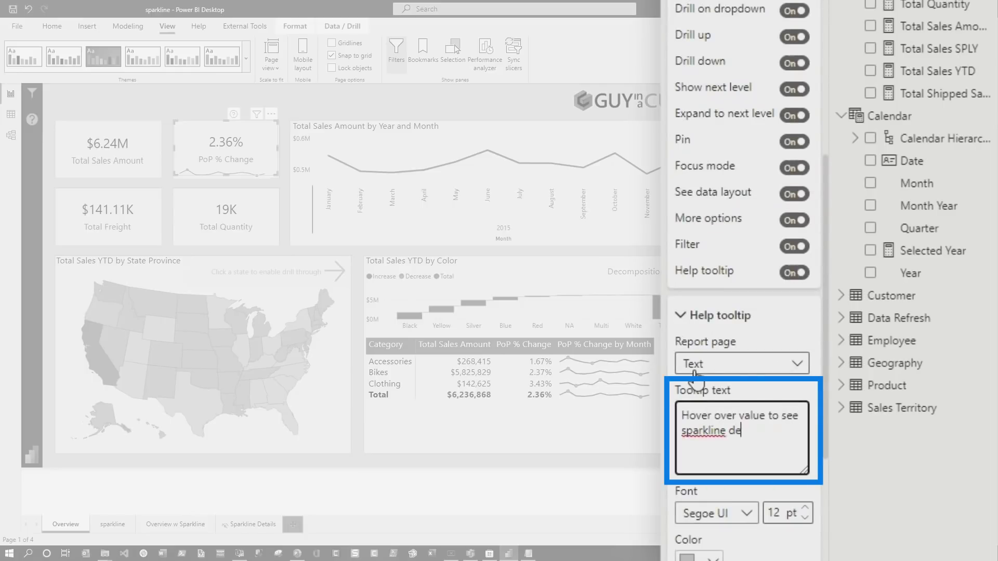
type("ls.")
Step: Switch to the Sparkline Details report page
mouse_move(234, 119)
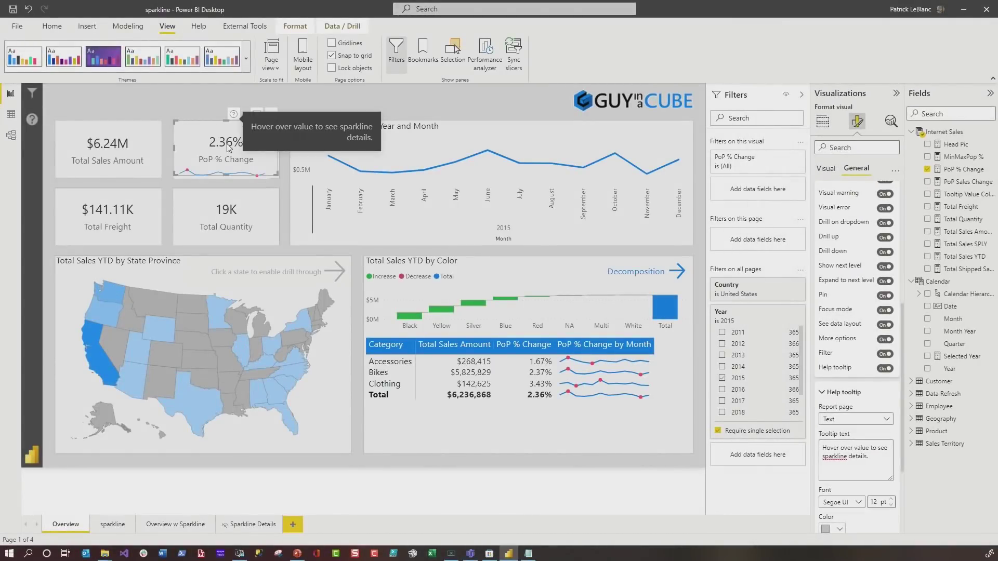
mouse_move(224, 147)
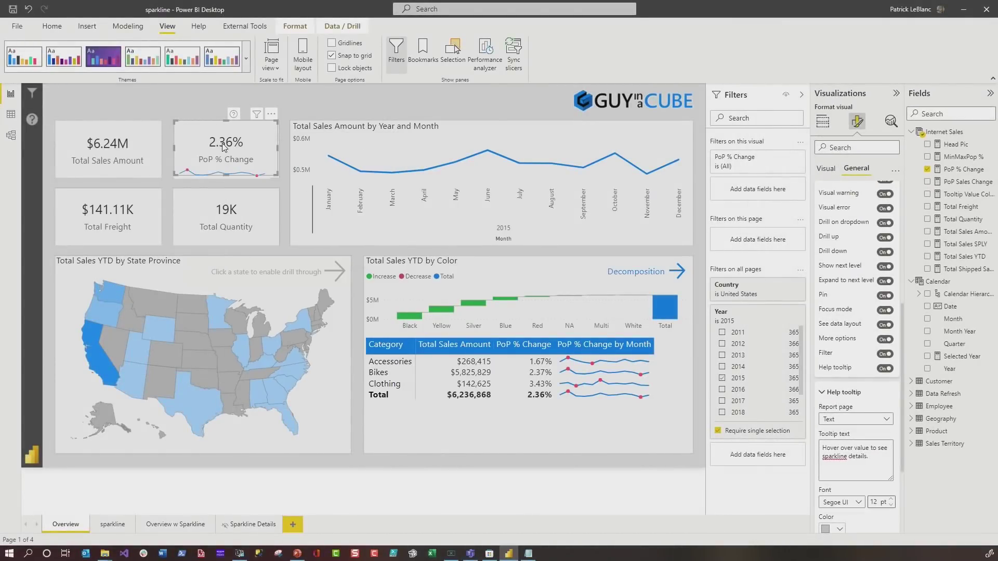
left_click(255, 525)
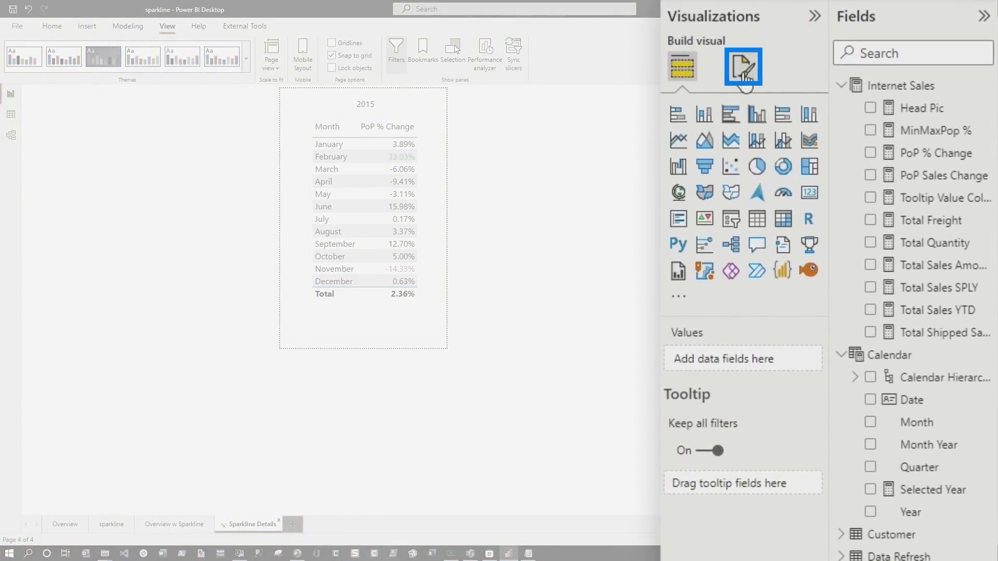
Step: Confirm Allow use as tooltip is On for Sparkline Details, then show the MinMaxPop % formula
left_click(745, 78)
left_click(712, 157)
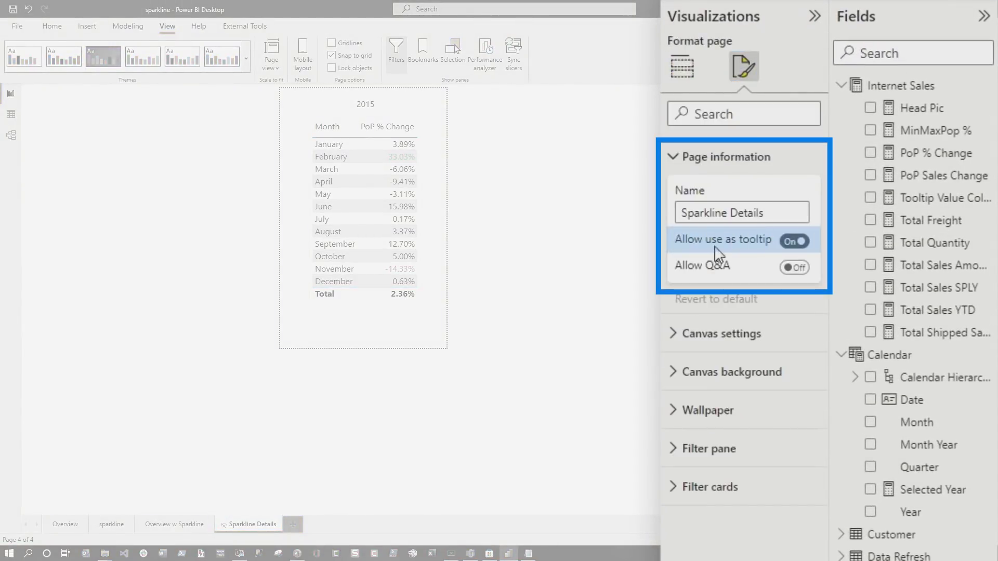
left_click(674, 157)
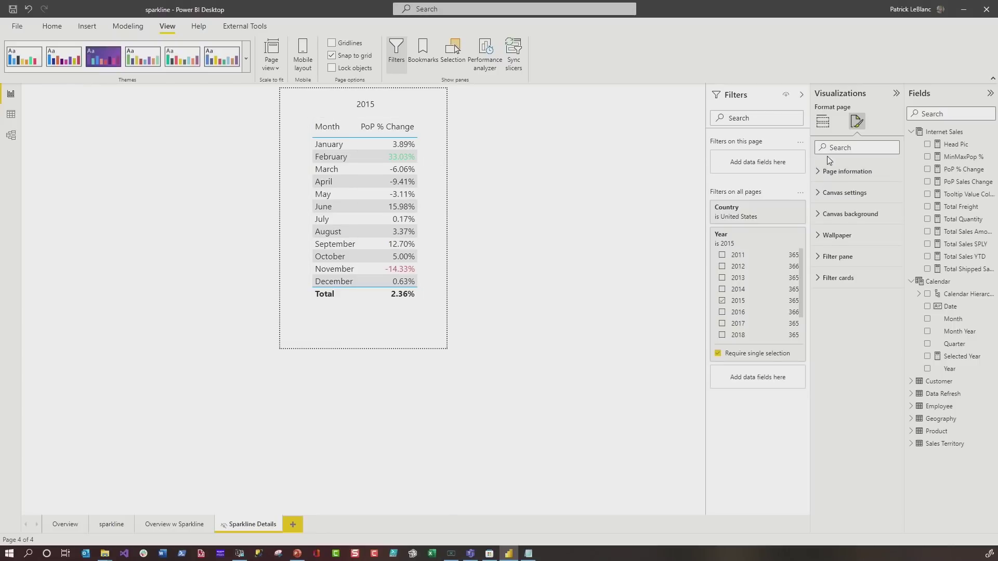
left_click(966, 157)
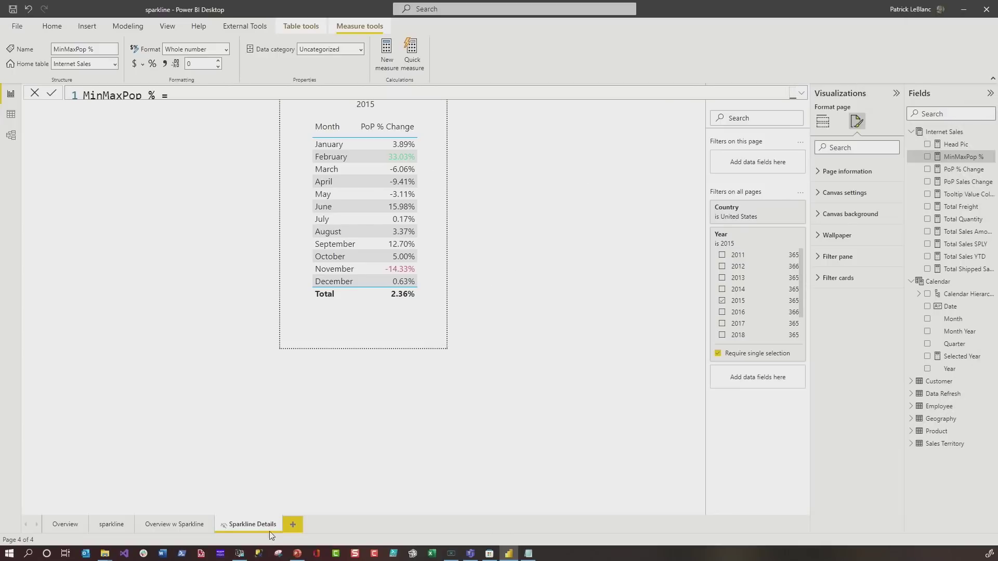
Step: Use the Sparkline Details page as the PoP % Change card's tooltip and filter Overview to 2021
left_click(73, 525)
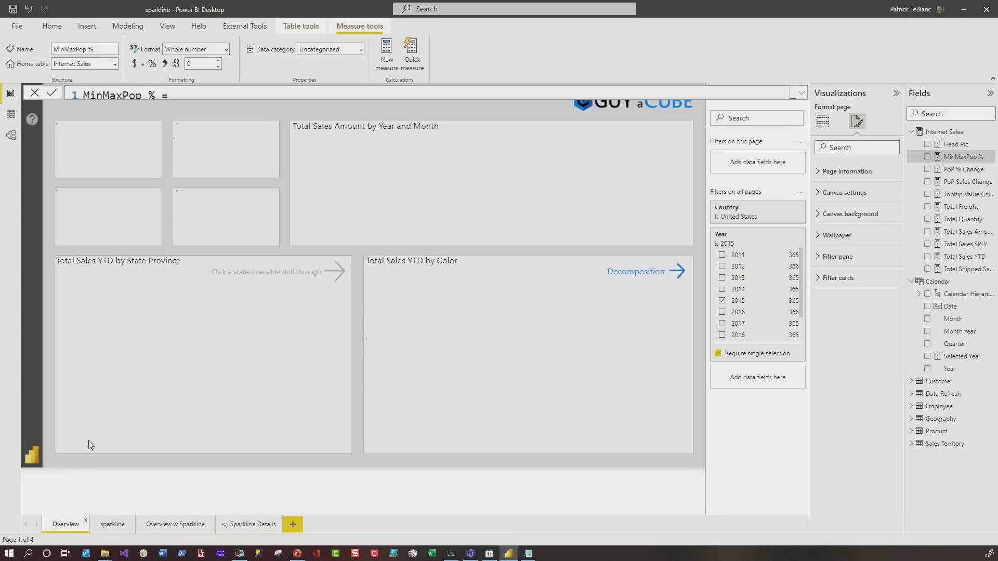
left_click(254, 146)
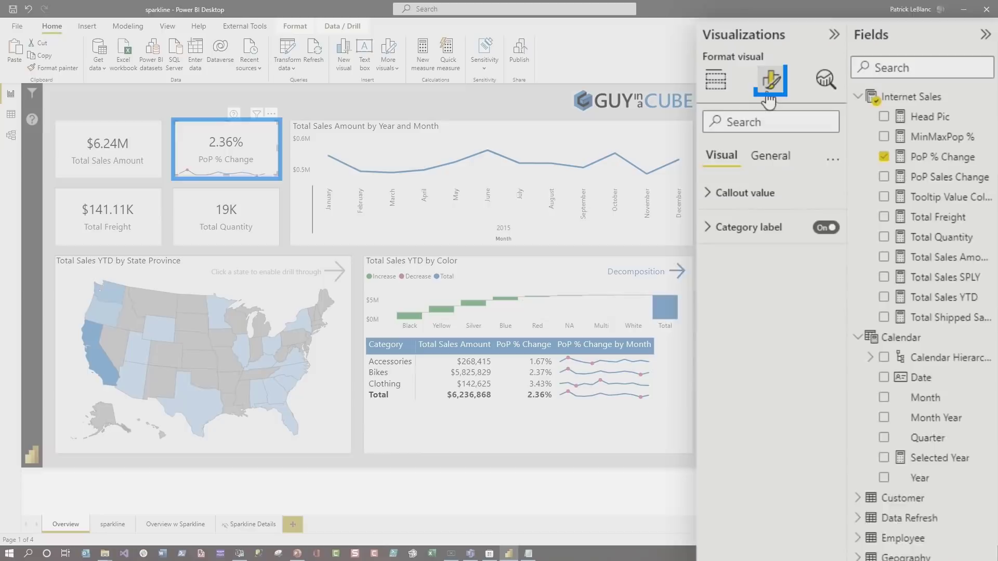
left_click(743, 156)
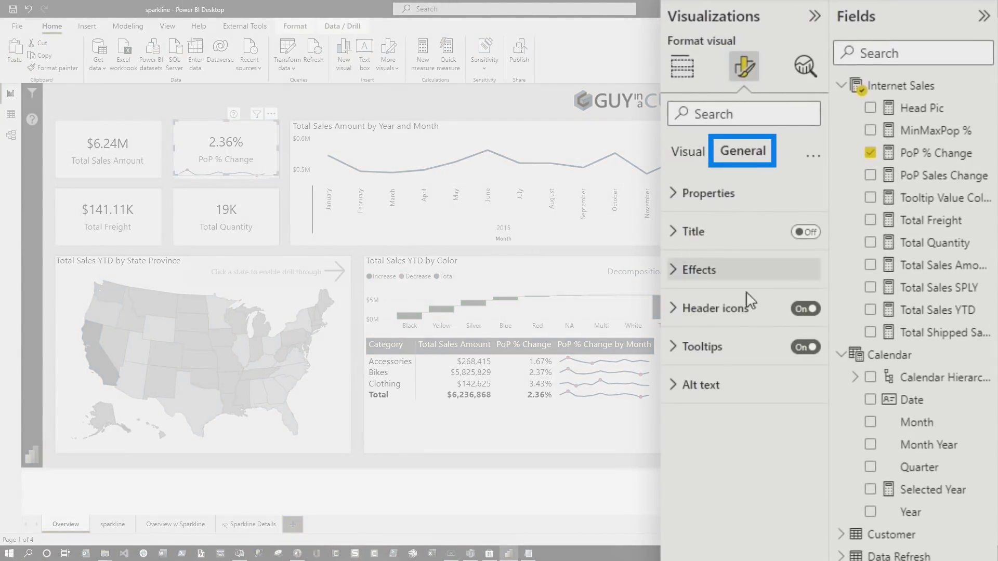
left_click(699, 347)
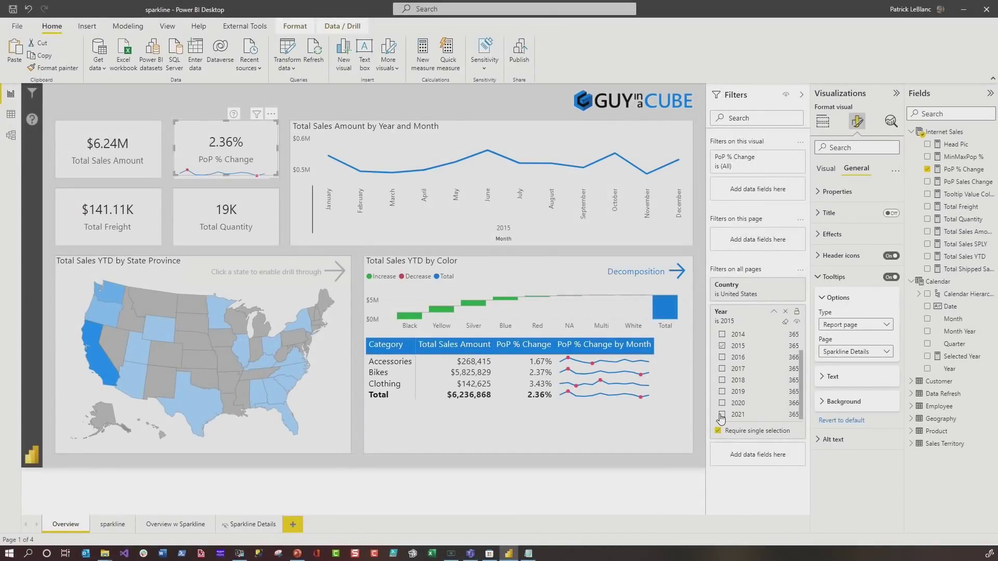
left_click(722, 416)
mouse_move(229, 142)
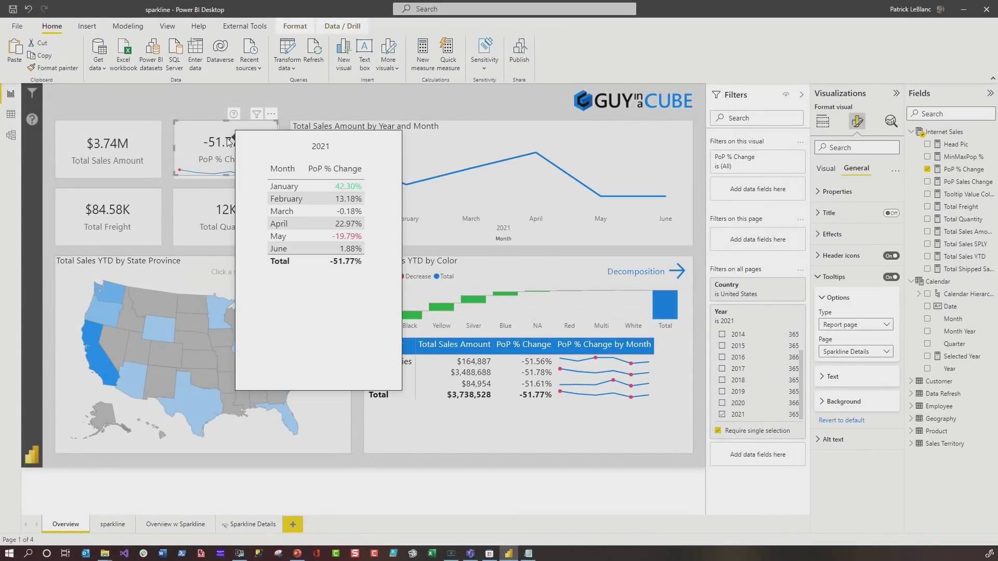